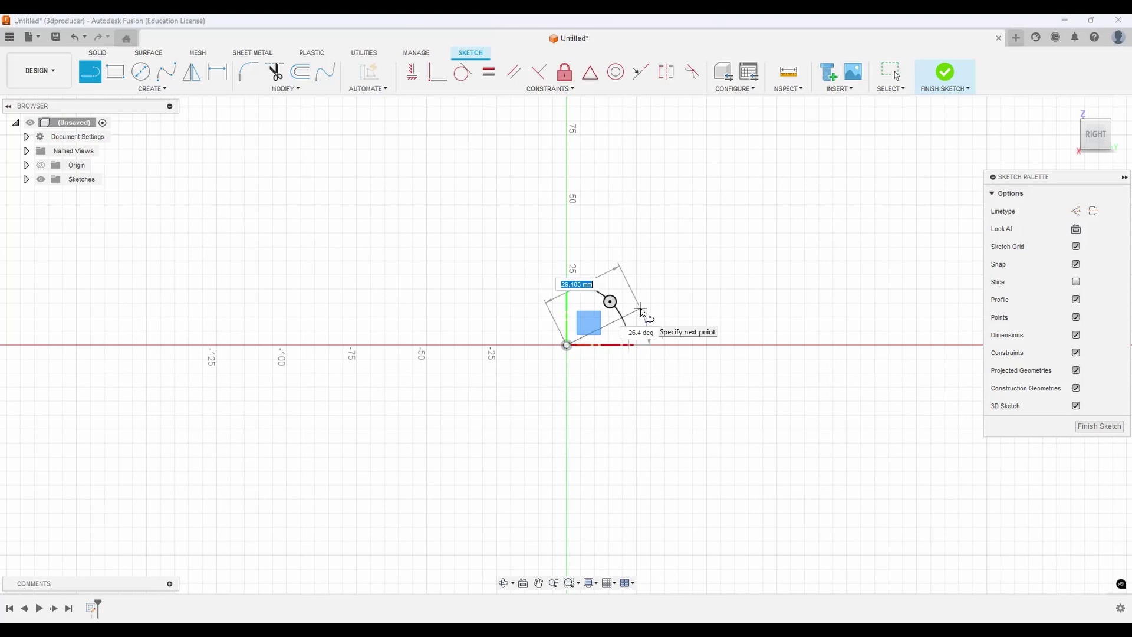
- Draw a line from the origin 7.5 mm long at 45 degrees to the horizontal axis
text(7.5)
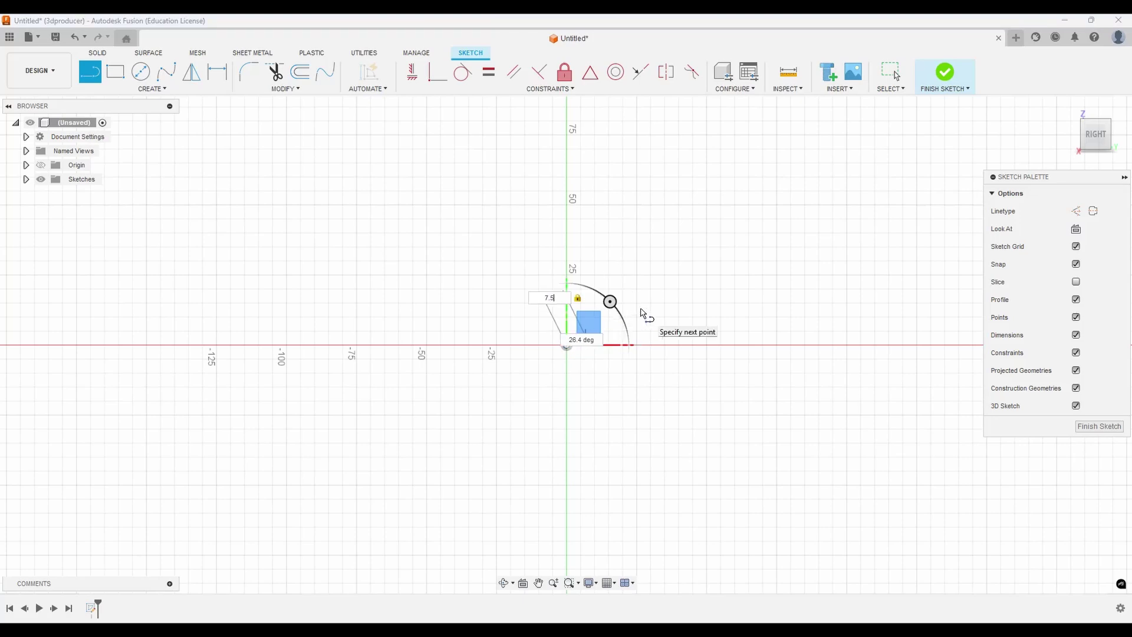
key(Tab)
key(Return)
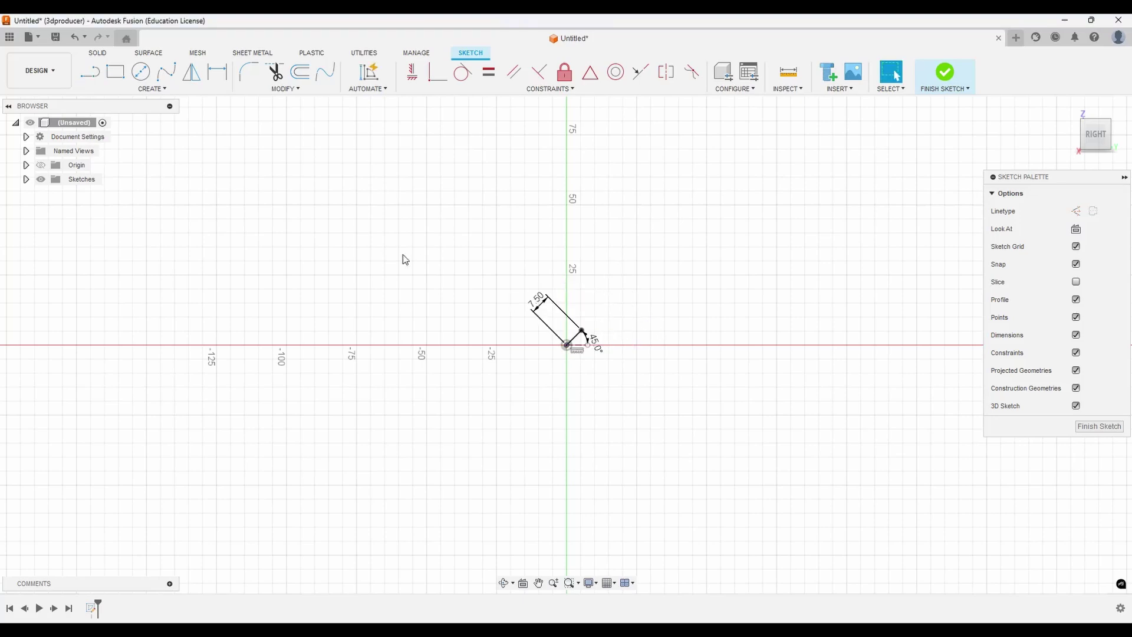
- Create a three point arc slot 0.75 mm wide between the line's two endpoints, bulging above the line
scroll(649, 348, up, 5)
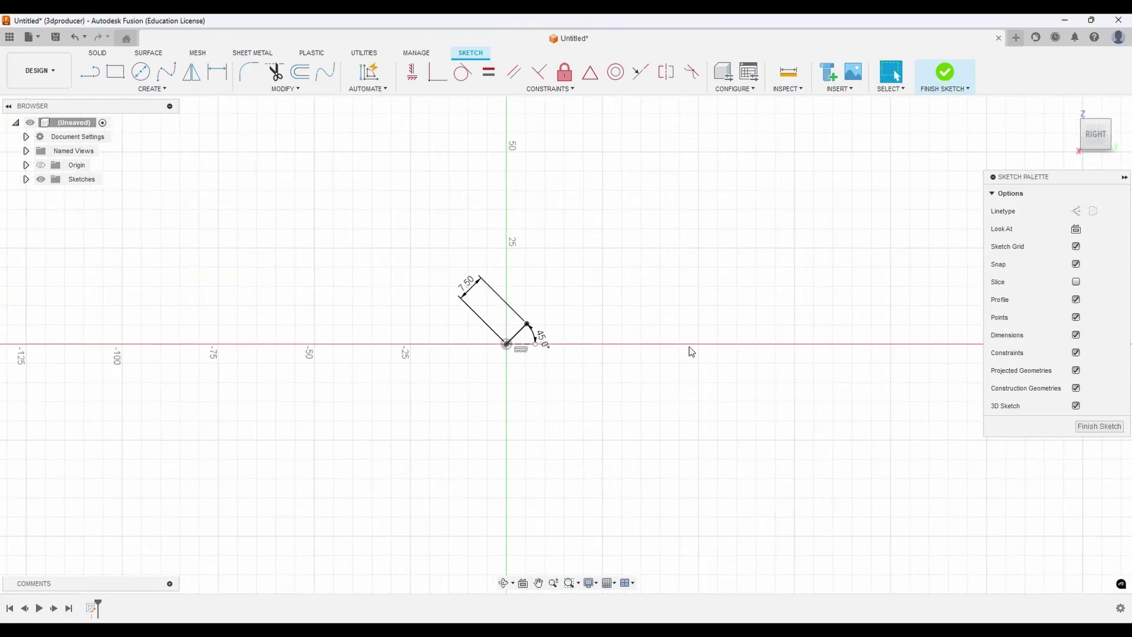
click(163, 90)
mouse_move(153, 179)
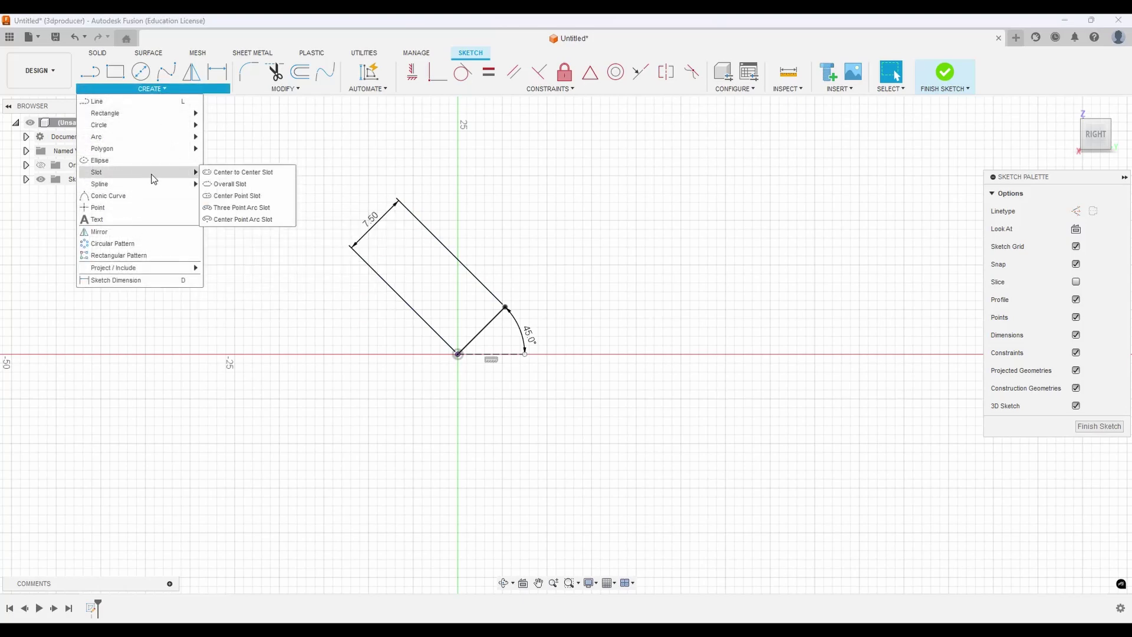
click(239, 207)
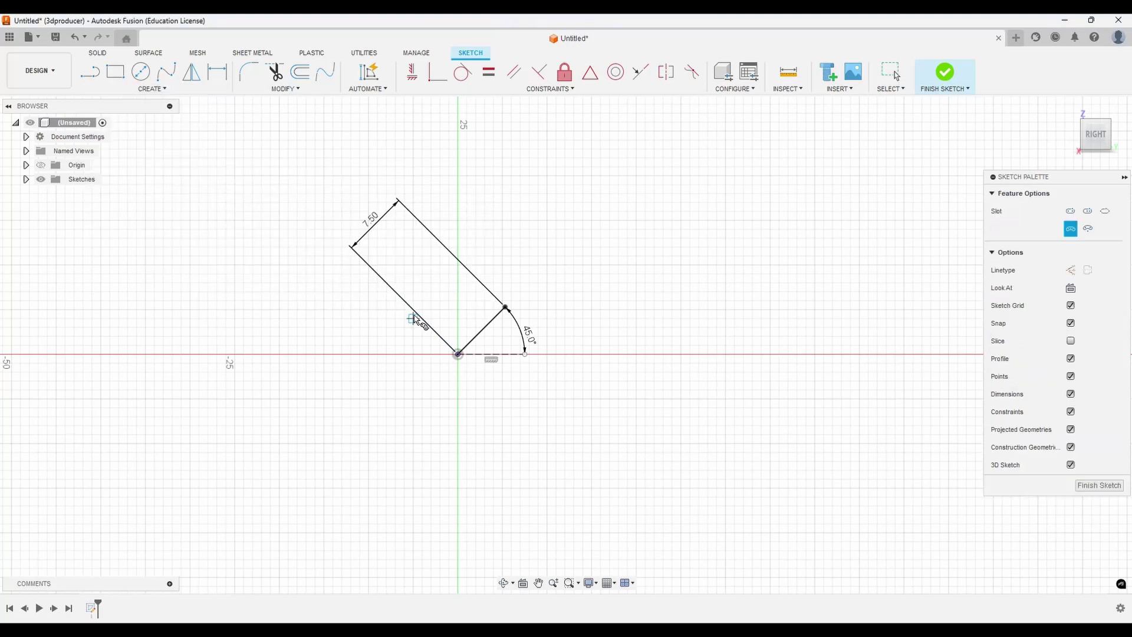
click(458, 354)
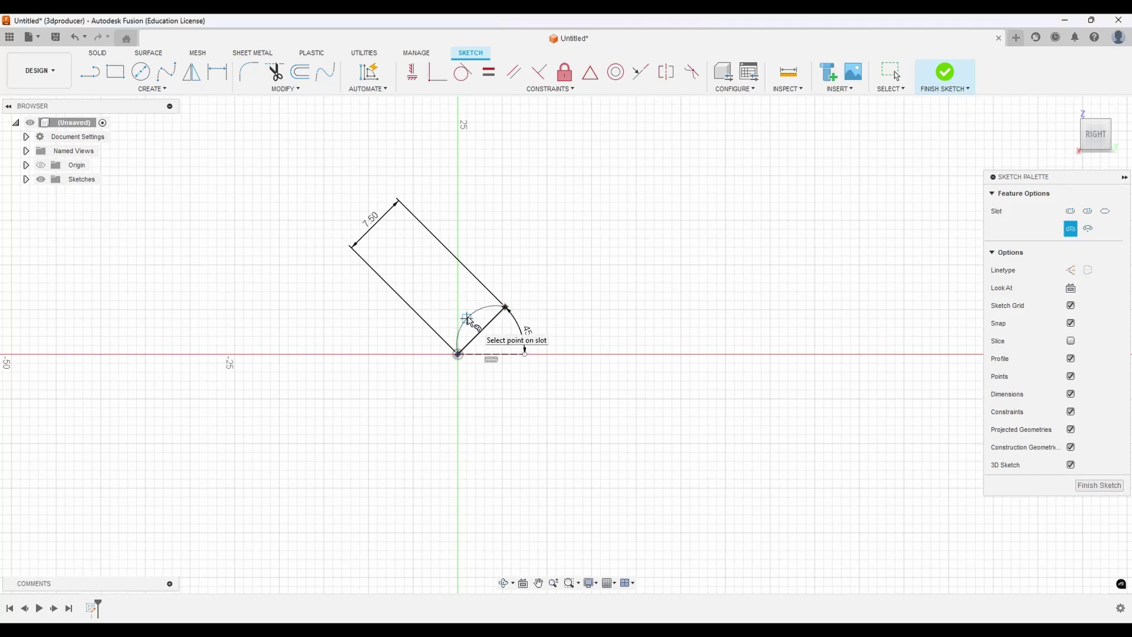
click(467, 319)
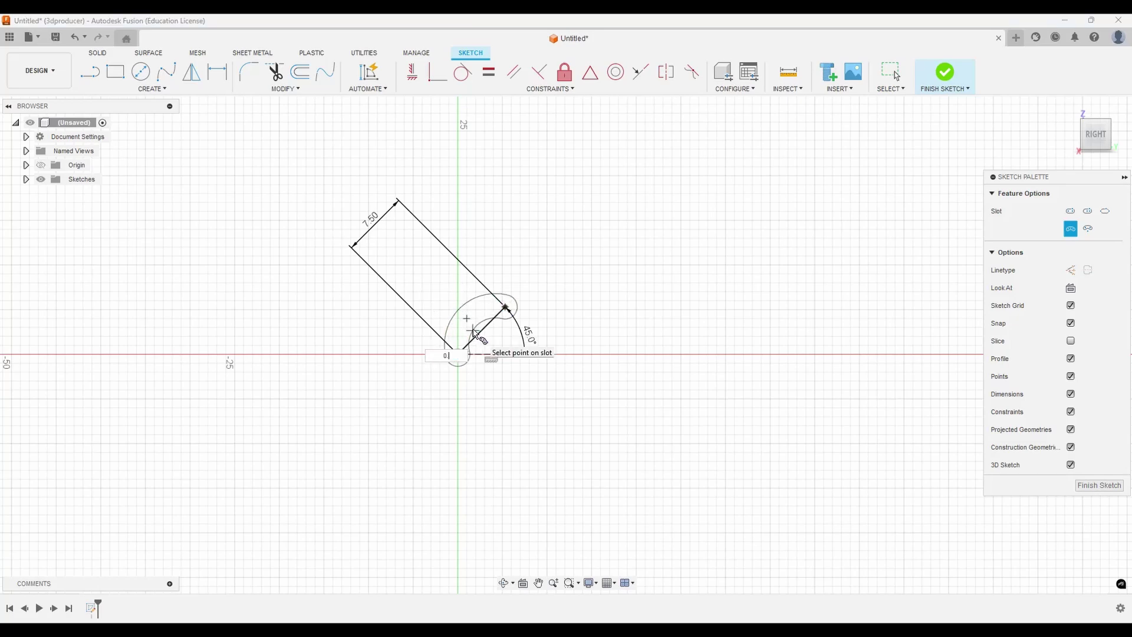
text(0.75)
key(Return)
- Dimension the arc slot's centreline to a 10 mm radius and finish the sketch
scroll(474, 333, up, 2)
key(d)
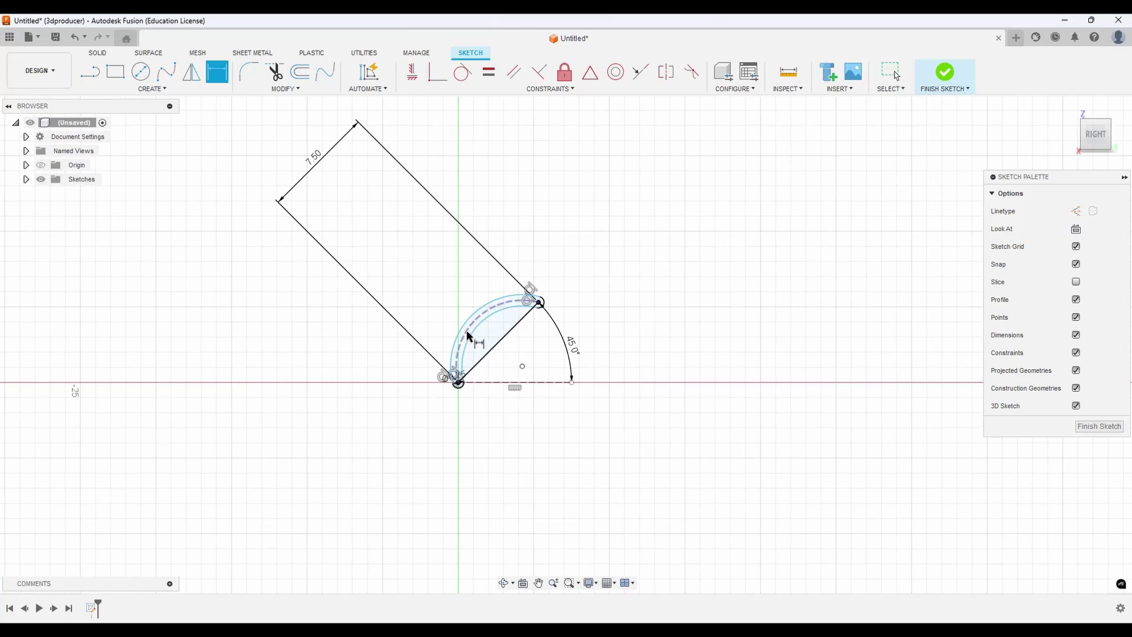
click(528, 362)
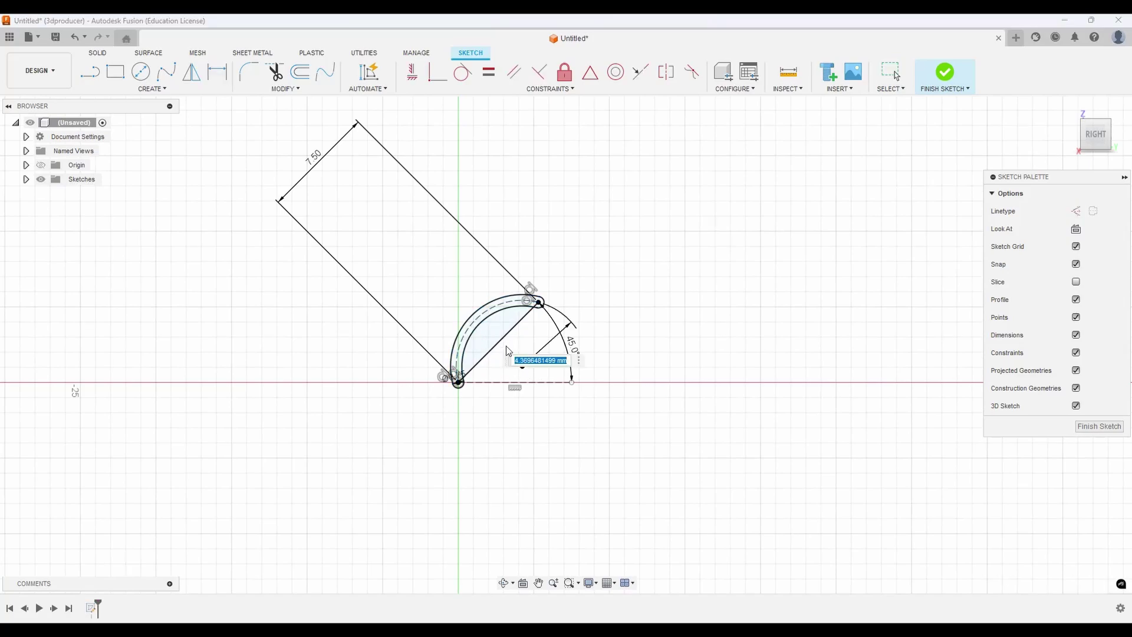
text(10)
key(Return)
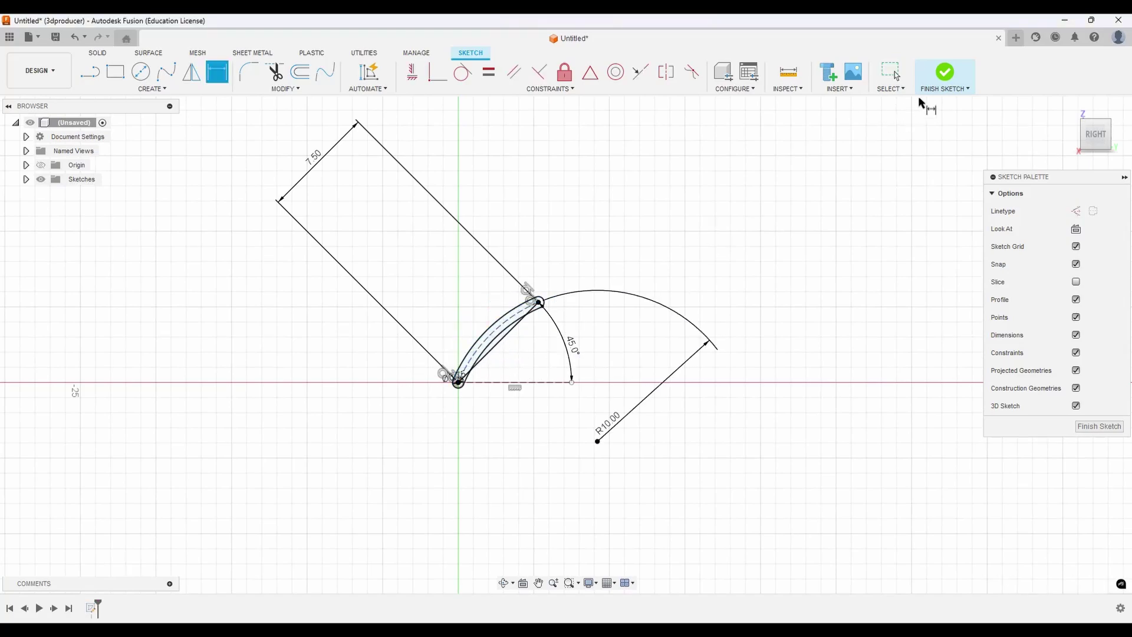
click(943, 74)
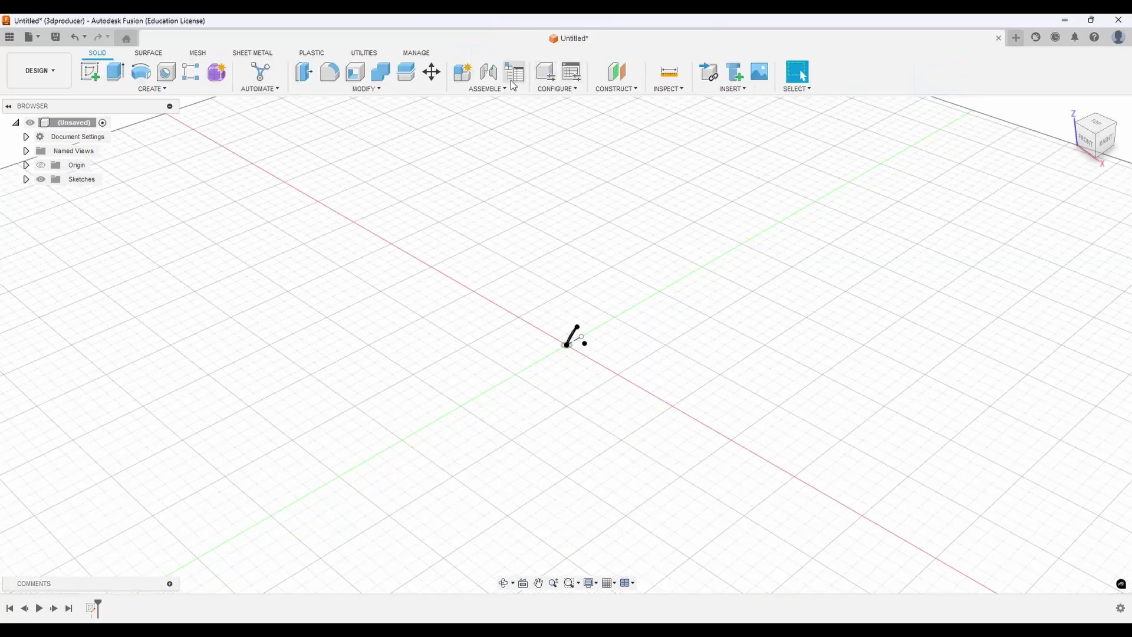
- Create a construction plane offset 20 mm from the YZ plane
click(617, 72)
click(600, 294)
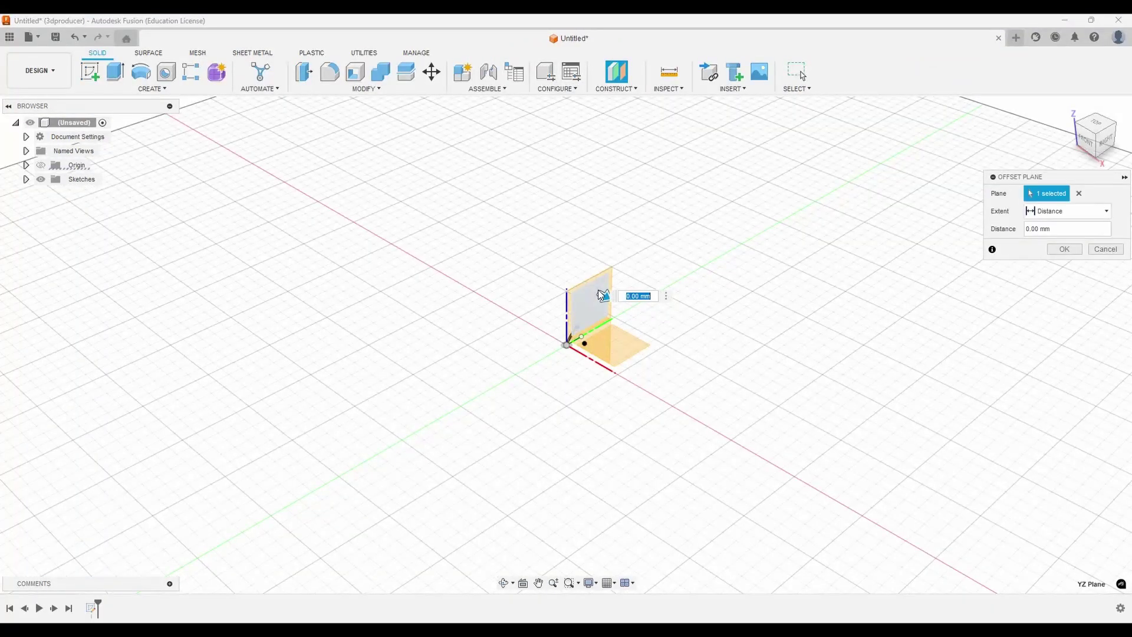
text(20)
key(Return)
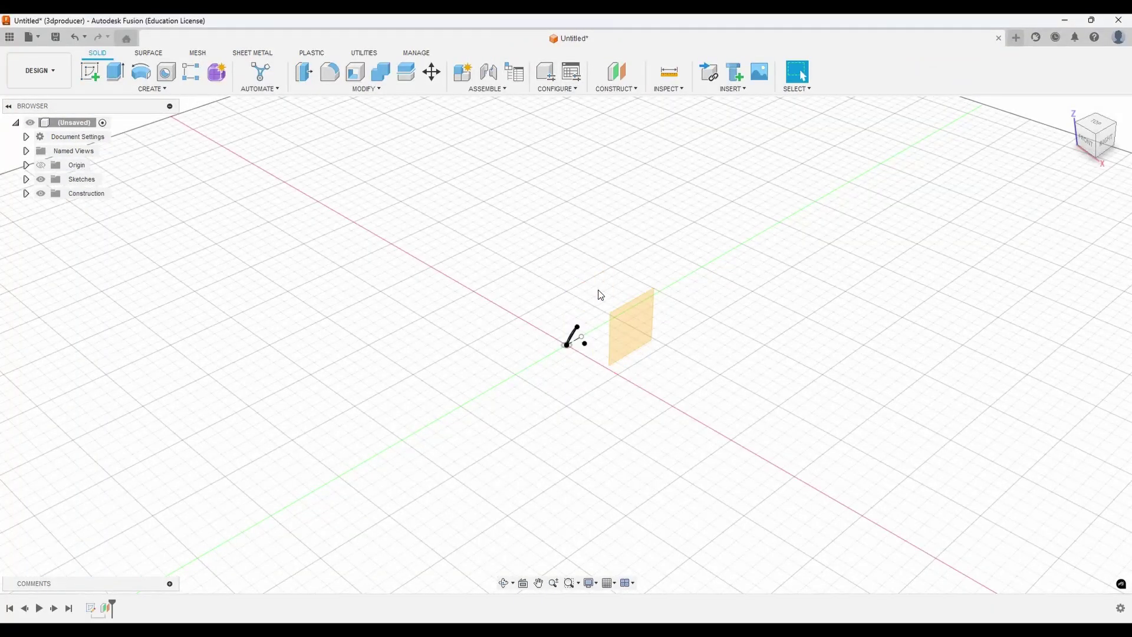
- Start a sketch on the 20 mm offset plane and draw a 15 mm line at 20 degrees from a point below and left of the origin
right_click(622, 339)
click(630, 436)
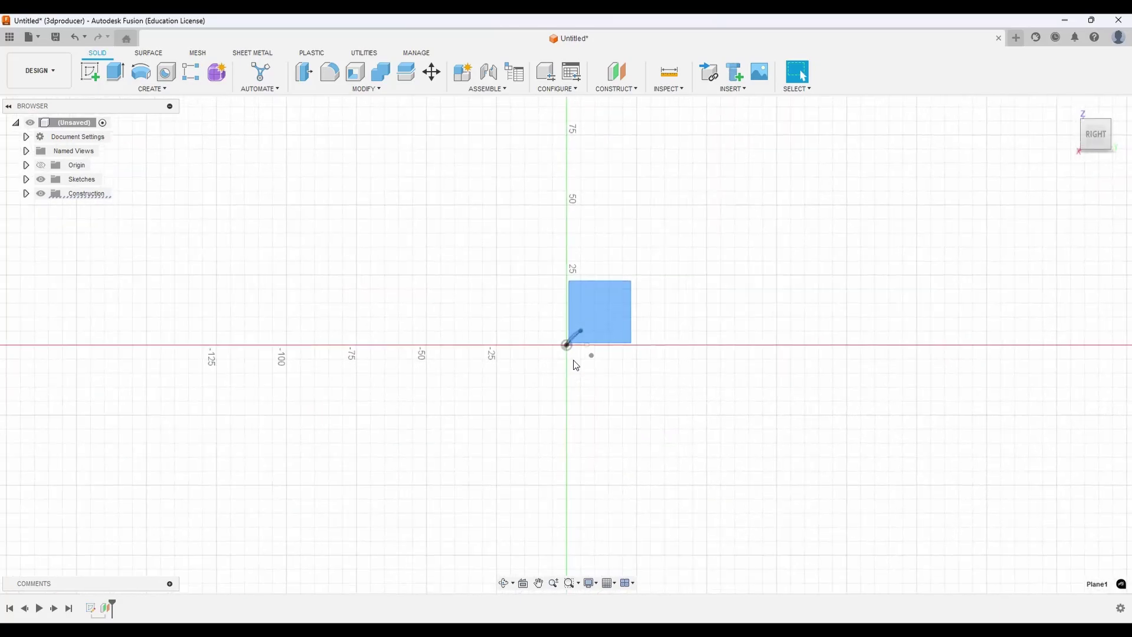
click(97, 81)
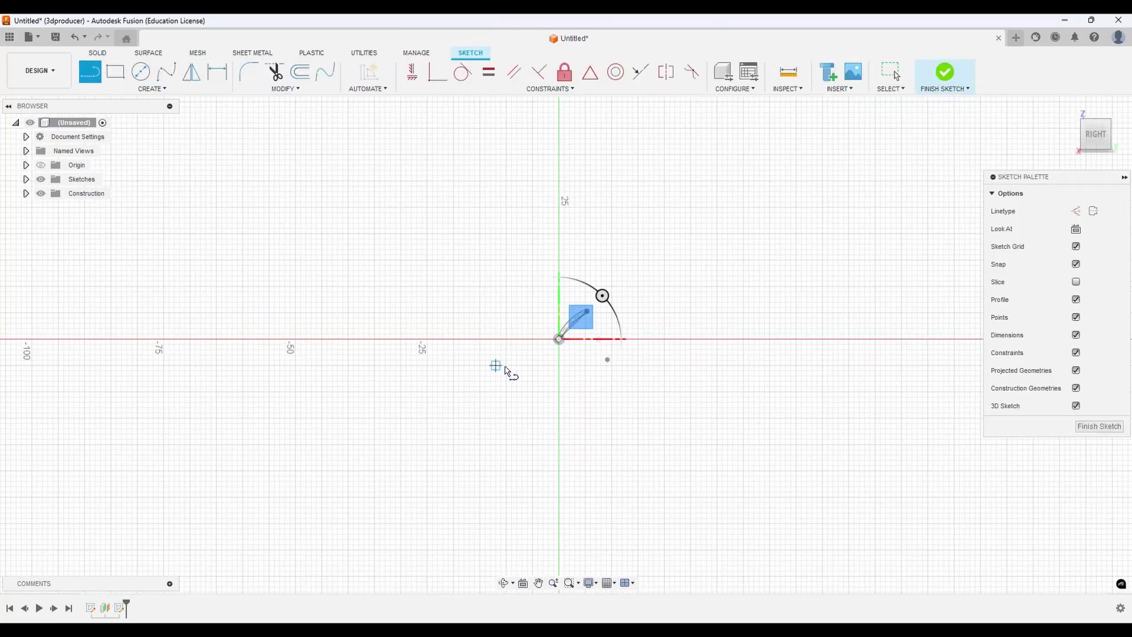
click(543, 365)
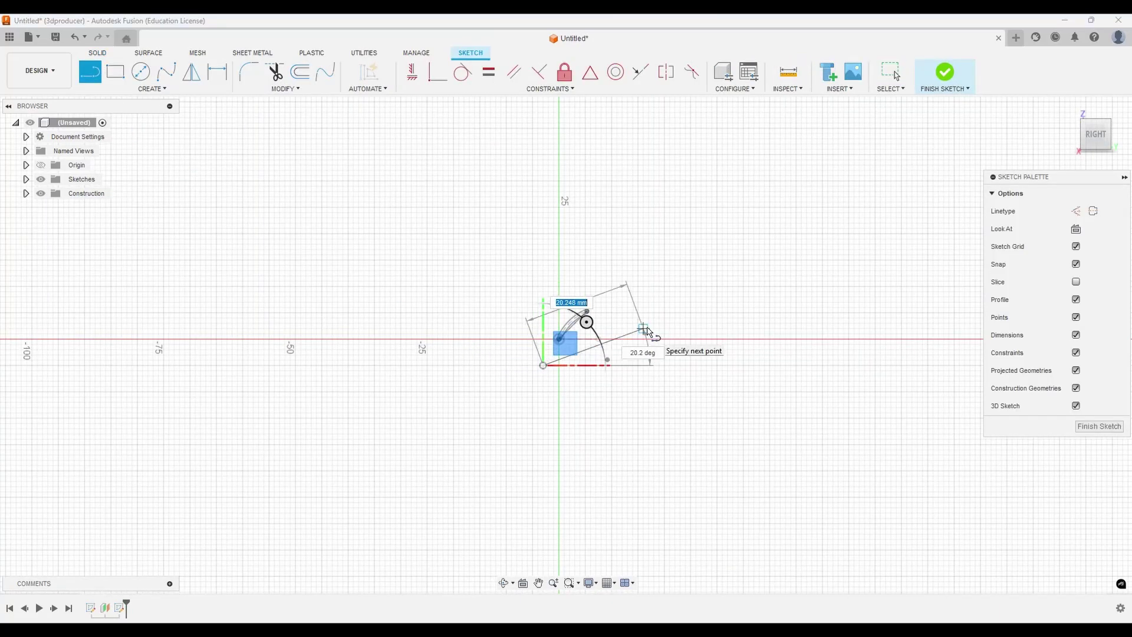
text(15)
key(Tab)
text(20)
key(Return)
key(Escape)
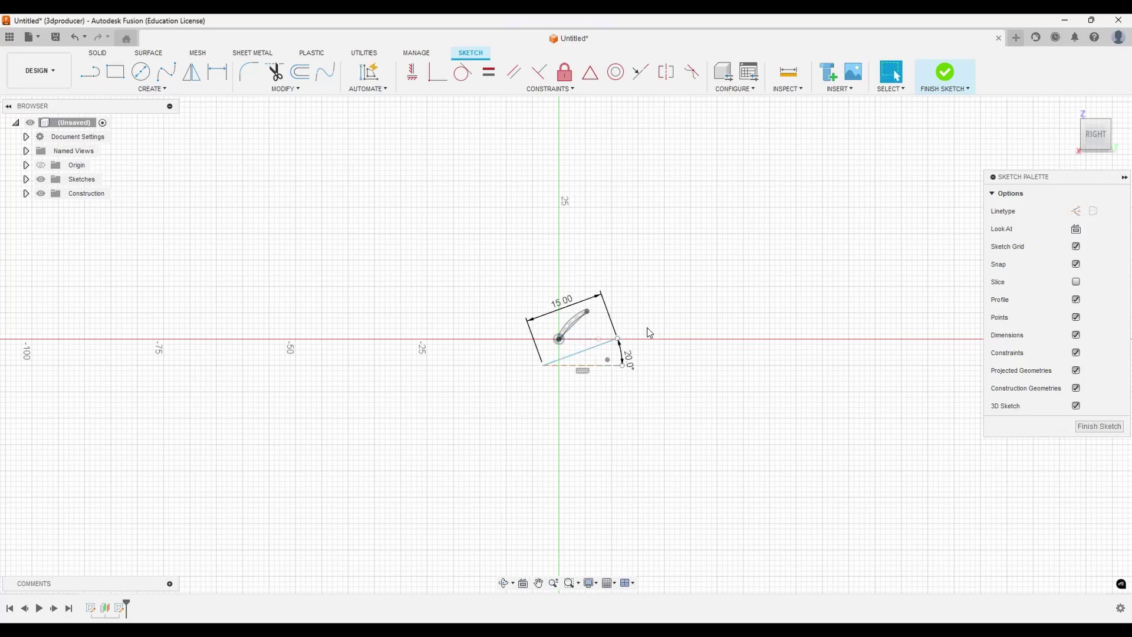
- Dimension the vertical distance between the line's lower endpoint and the origin to 1.5 mm
scroll(646, 321, up, 3)
key(d)
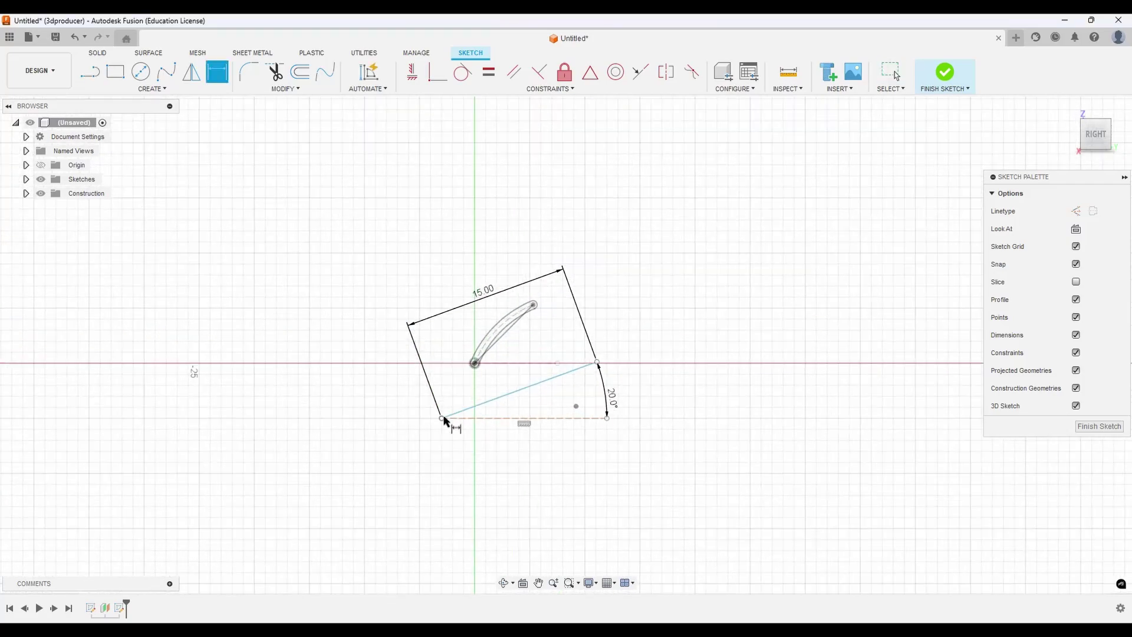
click(442, 418)
click(430, 382)
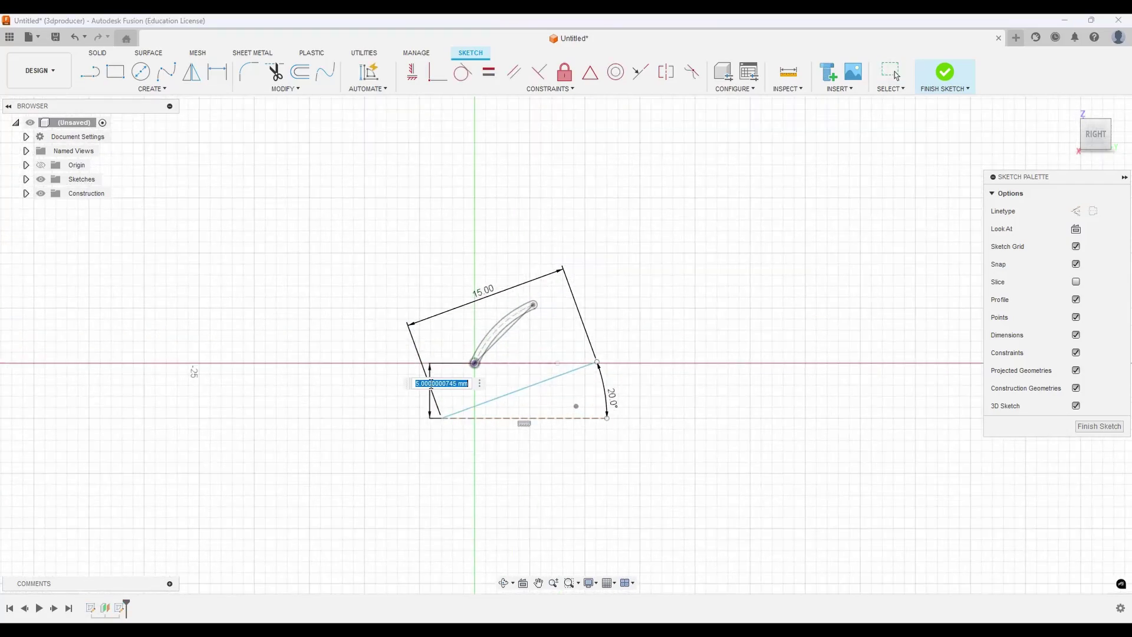
text(1.5)
key(Return)
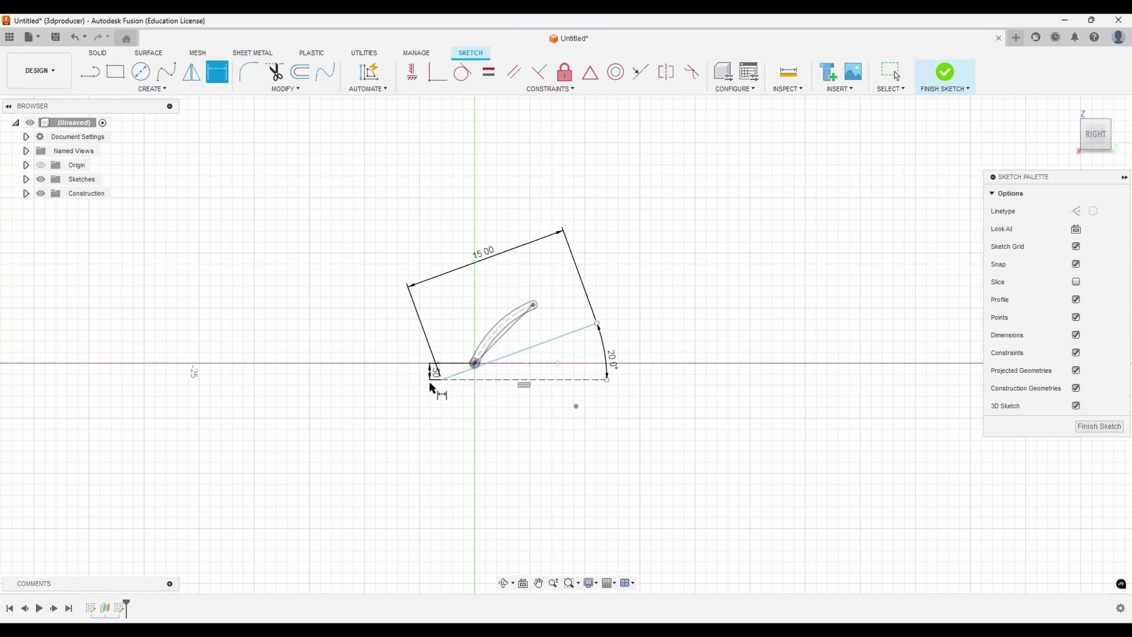
- Dimension the horizontal distance between the line's lower endpoint and the origin to 7.5 mm
scroll(466, 378, up, 3)
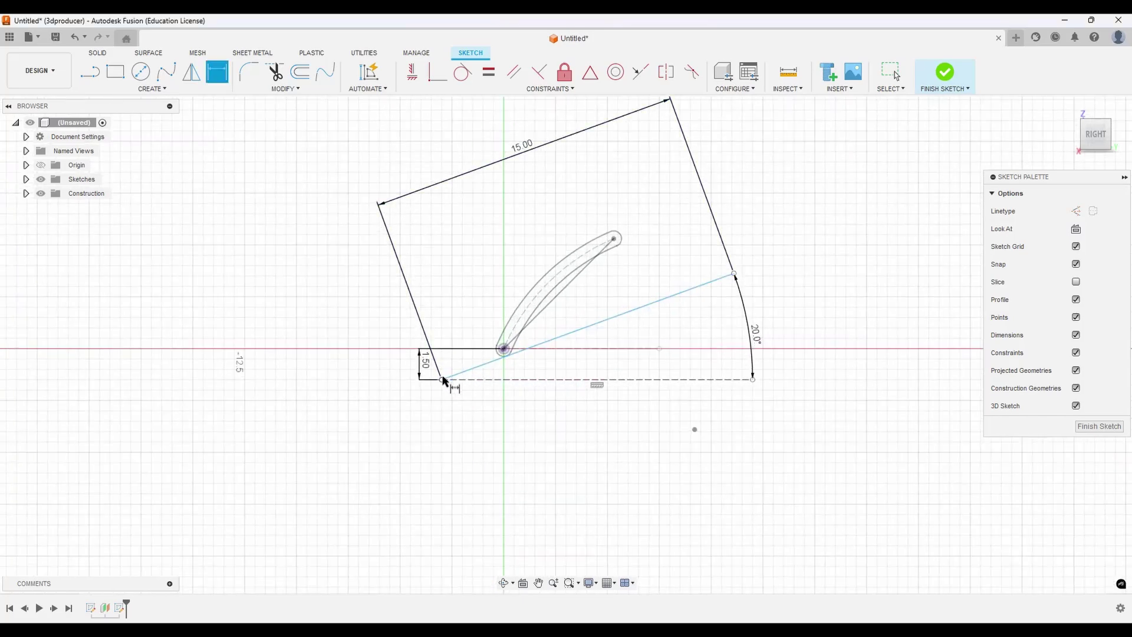
click(442, 379)
click(504, 349)
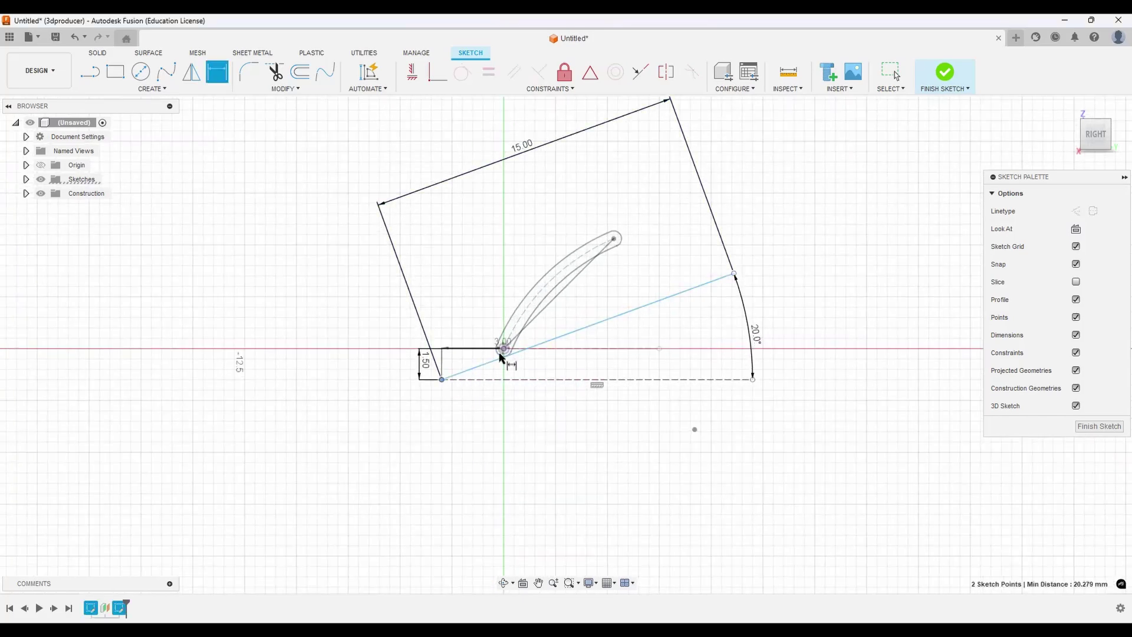
click(480, 408)
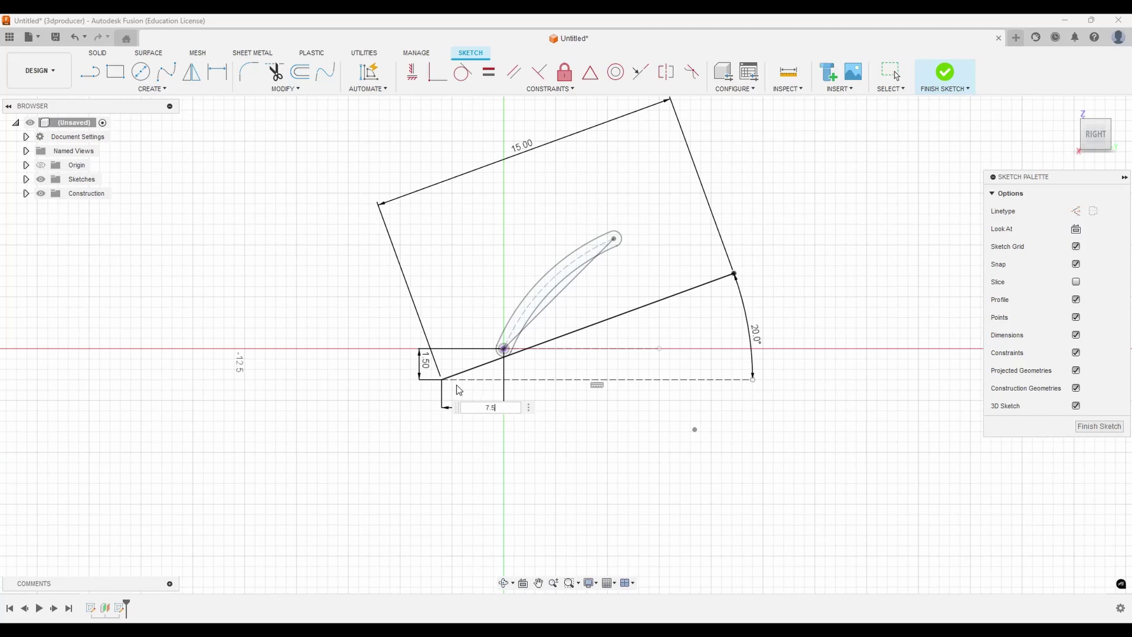
text(7.5)
key(Return)
scroll(443, 396, down, 3)
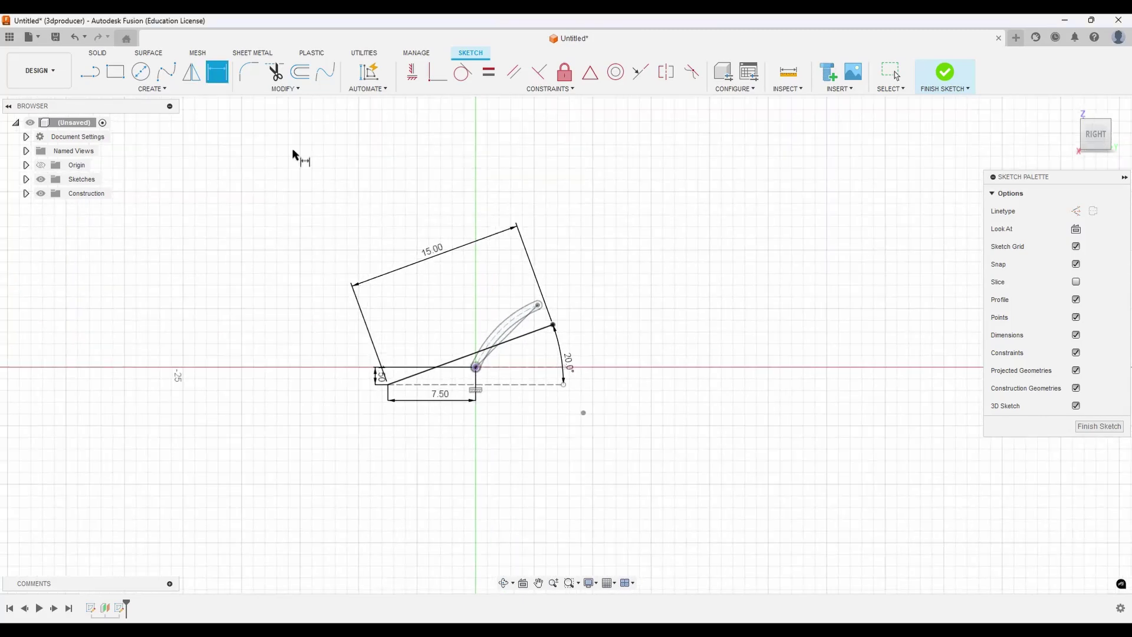
- Create a center to center slot 0.5 mm wide along the 15 mm line and finish the sketch
click(147, 89)
mouse_move(122, 181)
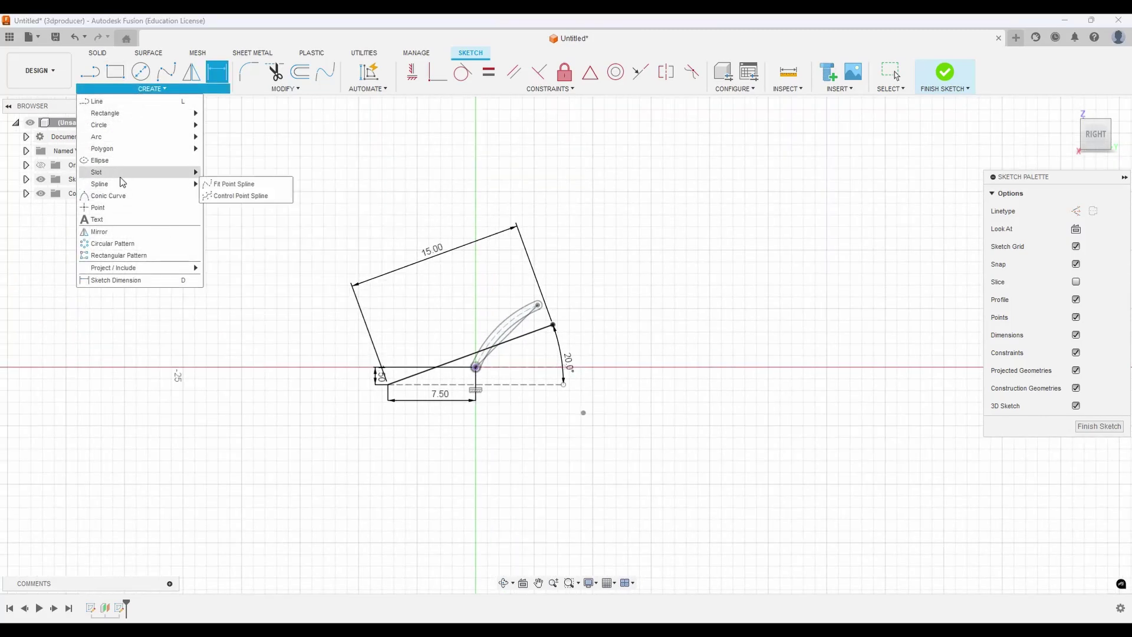
click(224, 173)
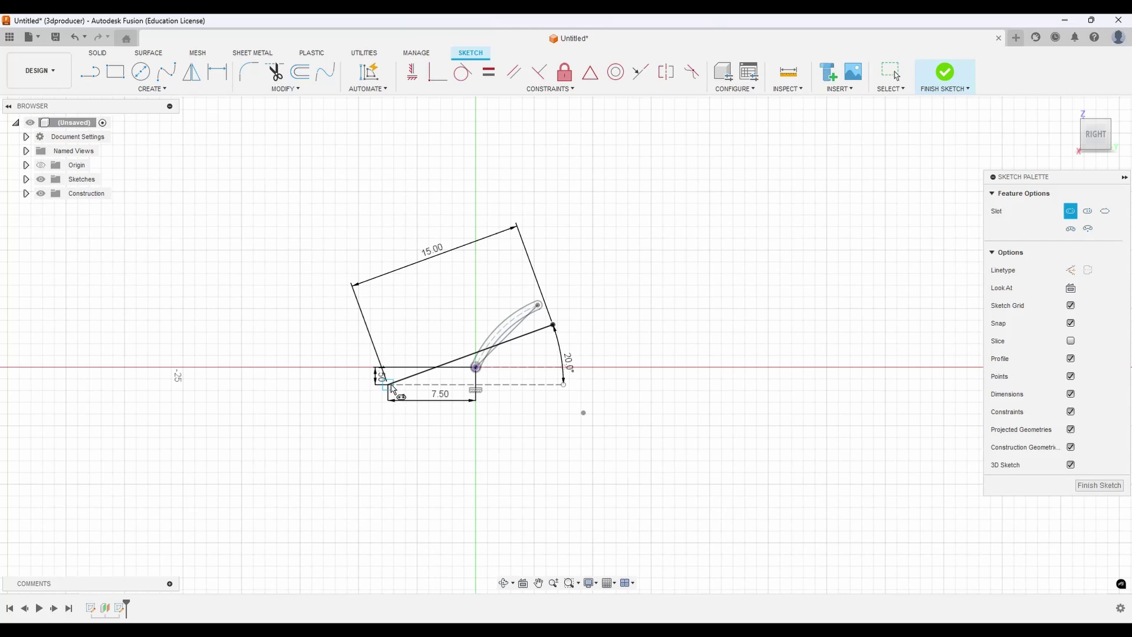
click(391, 386)
click(554, 325)
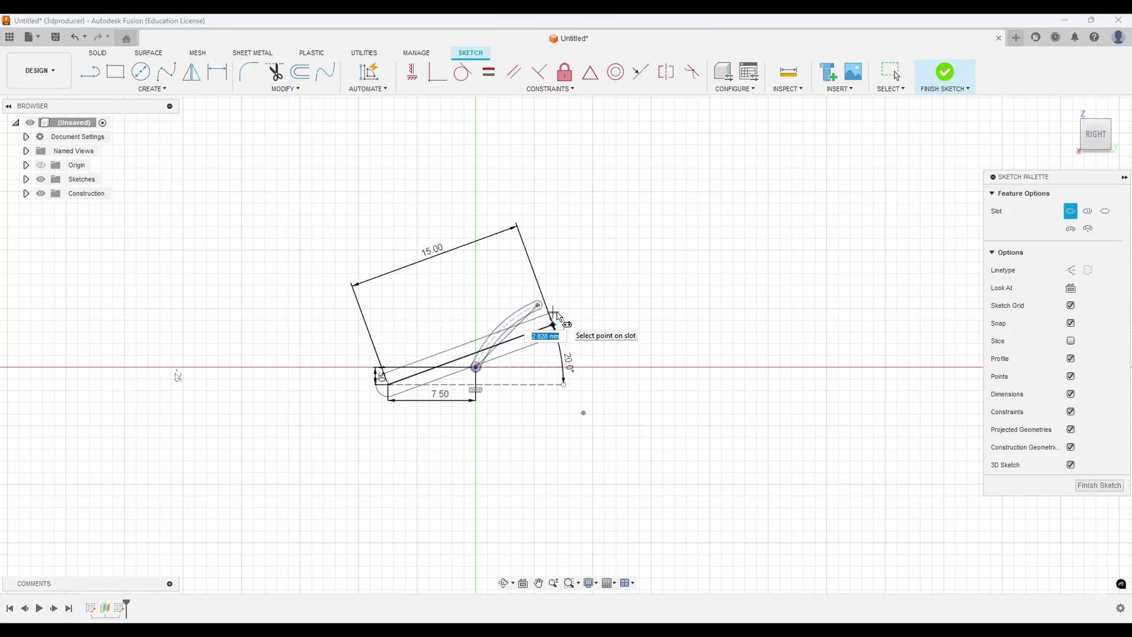
key(Return)
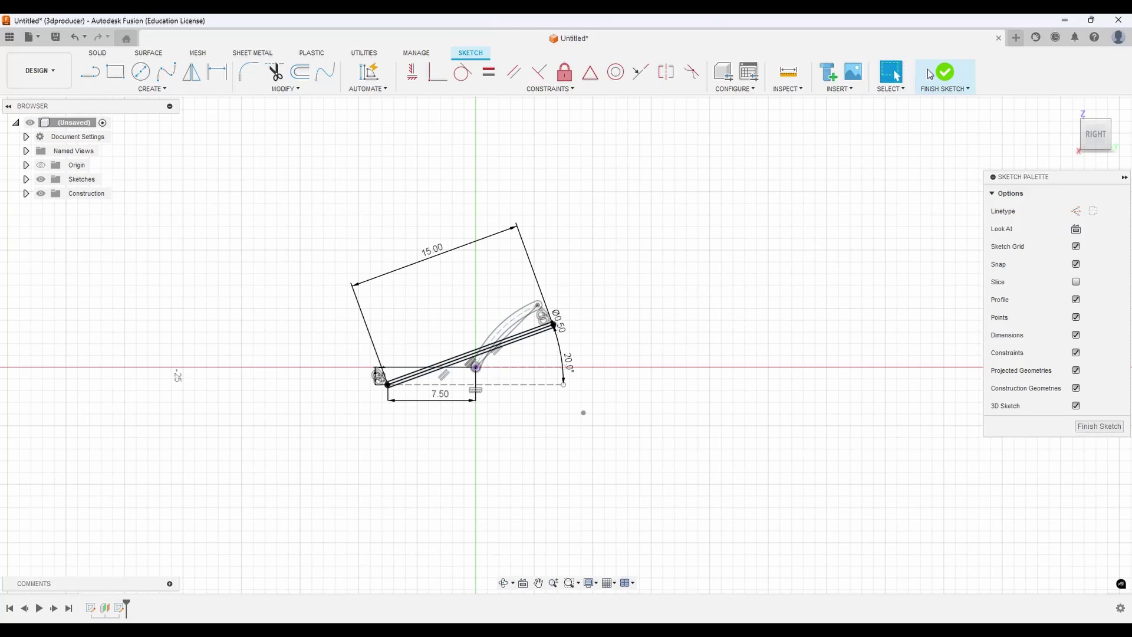
click(945, 73)
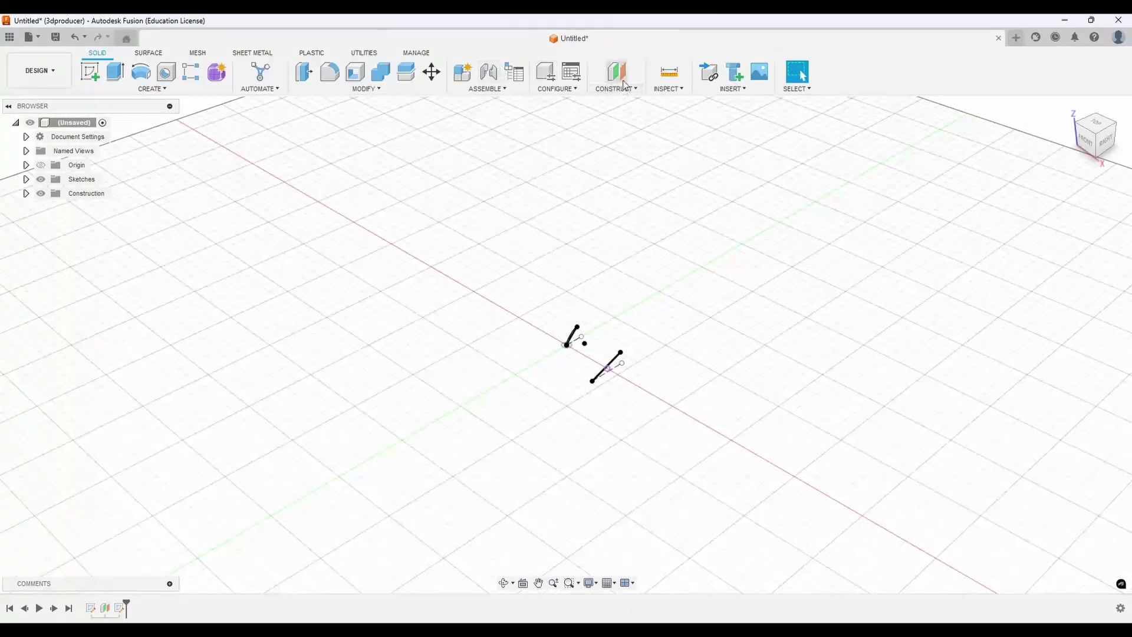
- Create a second construction plane offset from the YZ plane, roughly four times as far out as the 20 mm plane
click(624, 84)
click(587, 290)
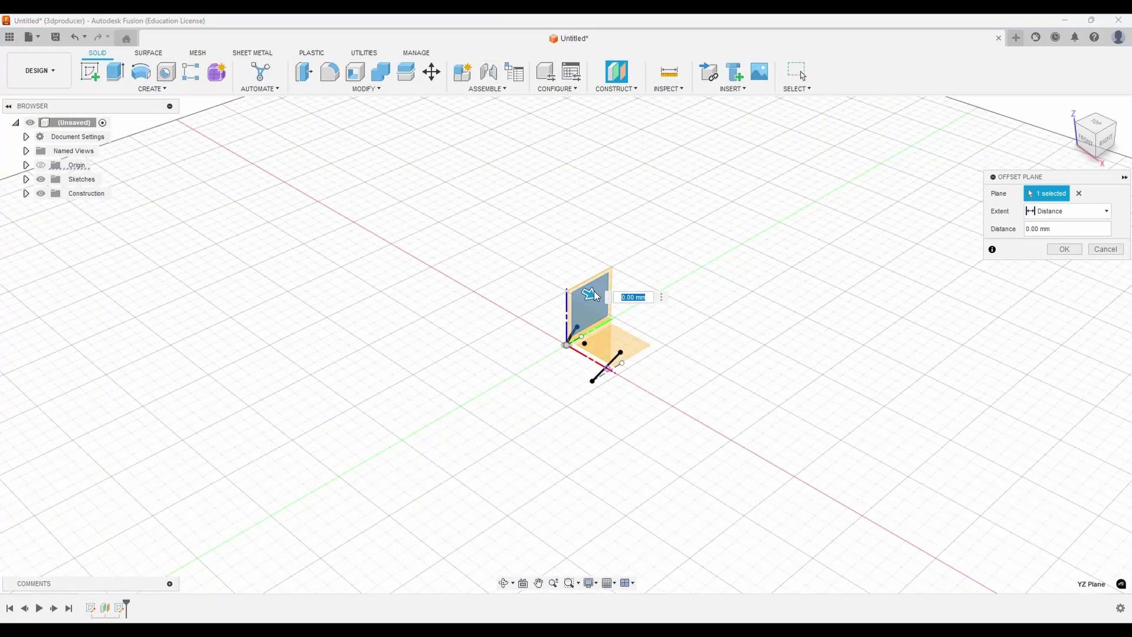
text(8)
key(Return)
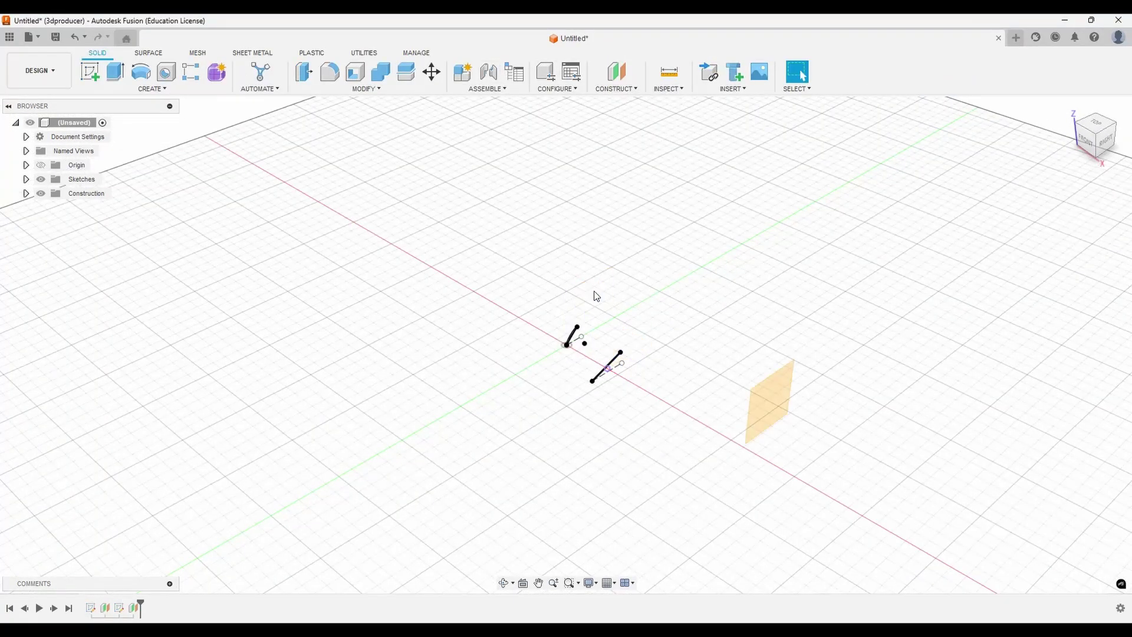
- Start a sketch on the outer construction plane and draw a 6 mm line along the horizontal axis, beginning just before the origin
right_click(769, 401)
click(731, 488)
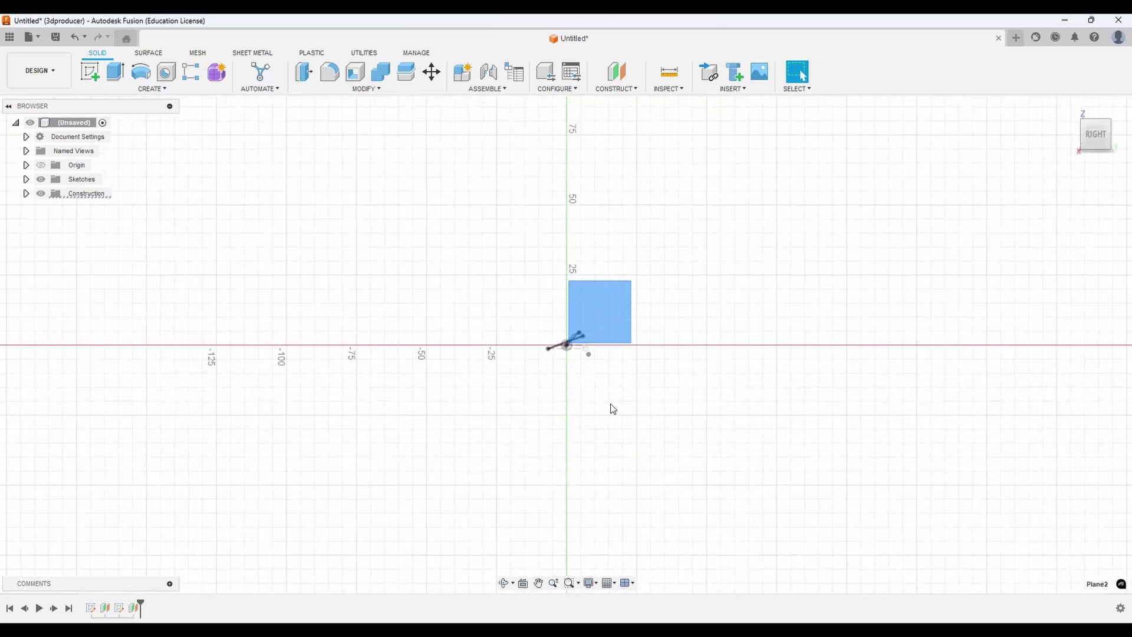
scroll(595, 355, up, 3)
scroll(533, 302, up, 2)
scroll(476, 263, up, 2)
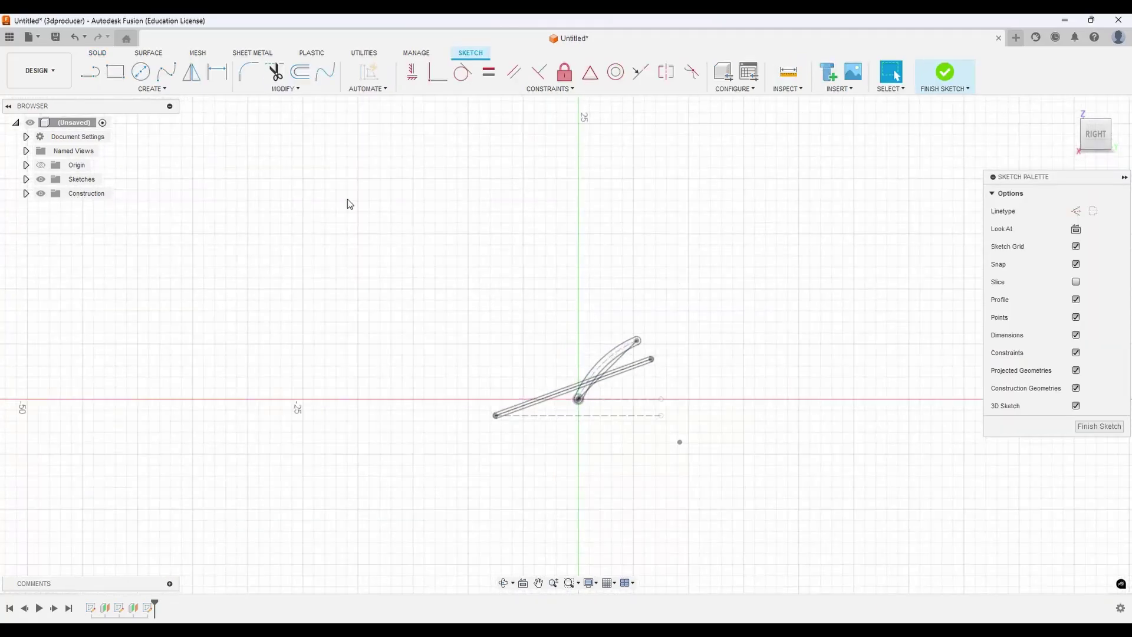
click(90, 72)
scroll(538, 379, up, 2)
scroll(646, 424, up, 4)
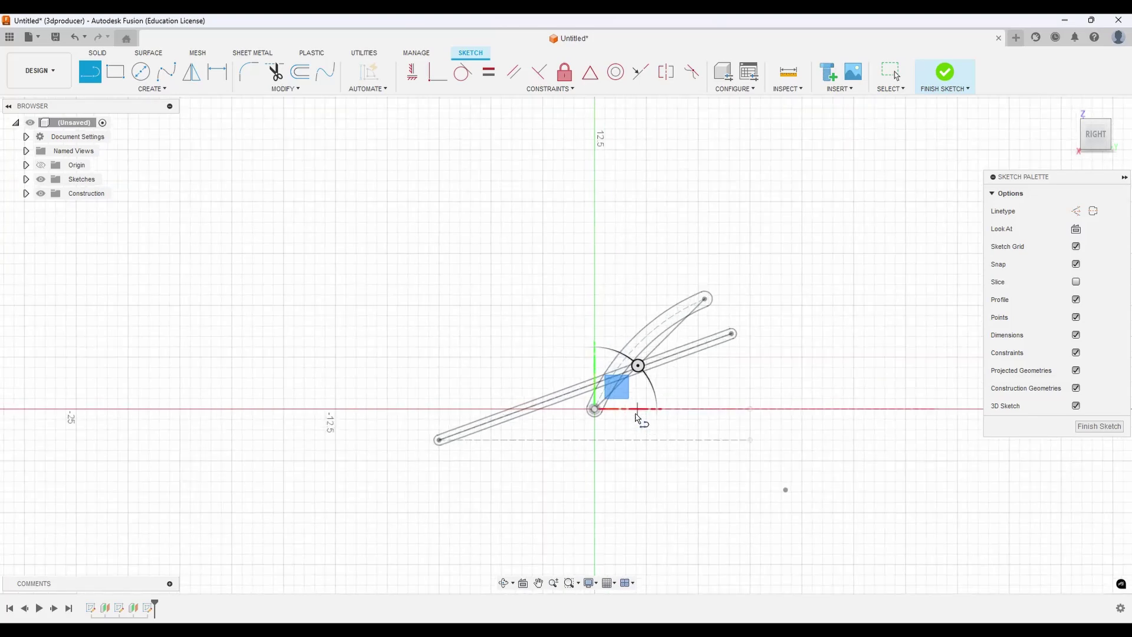
scroll(529, 405, up, 2)
click(519, 409)
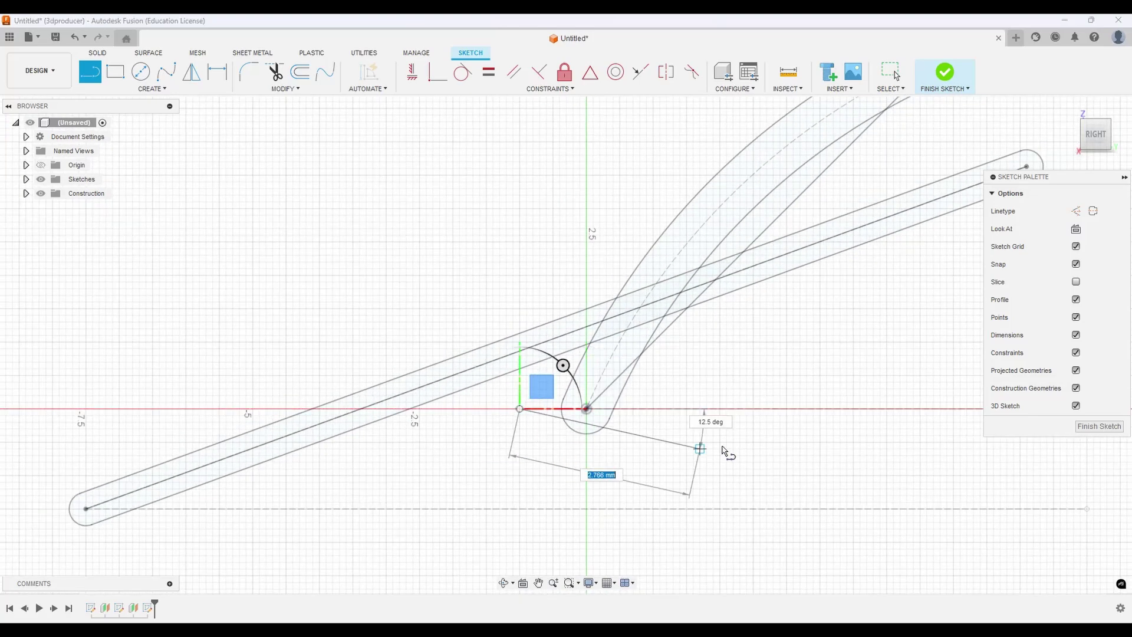
text(6)
key(Return)
key(Escape)
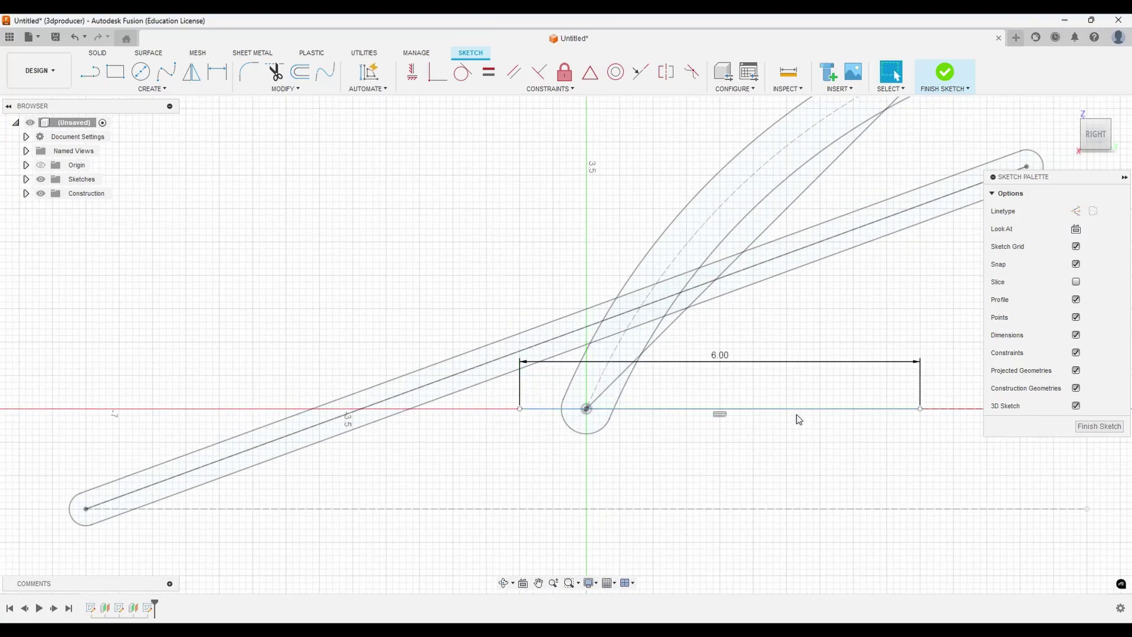
- Dimension the distance between the 6 mm line's nearer endpoint and the origin to 1 mm
key(d)
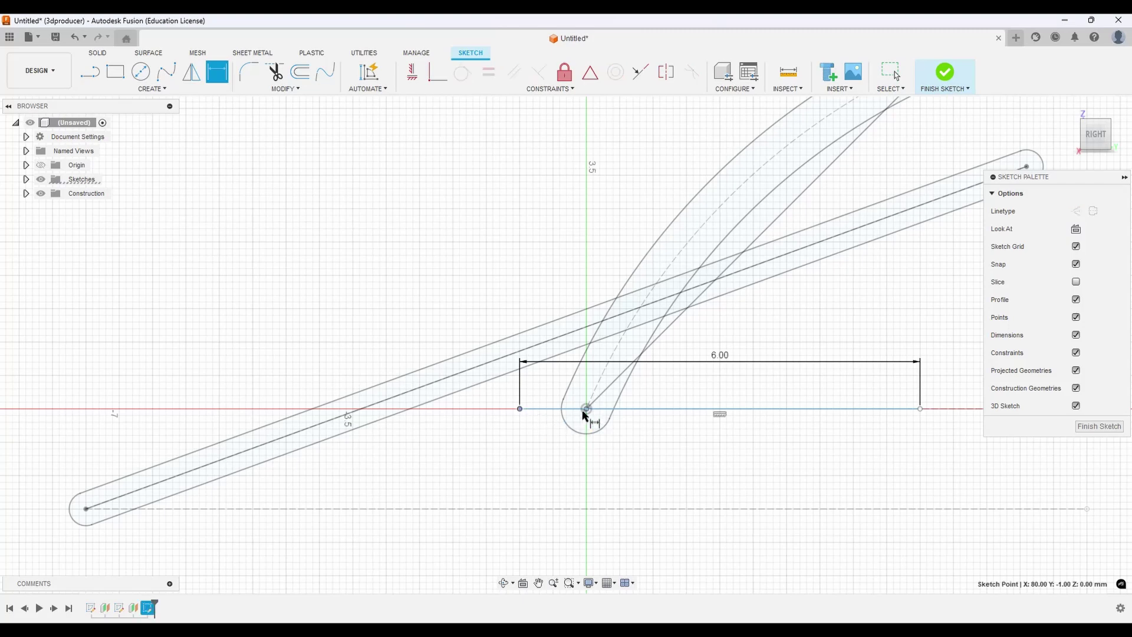
click(586, 408)
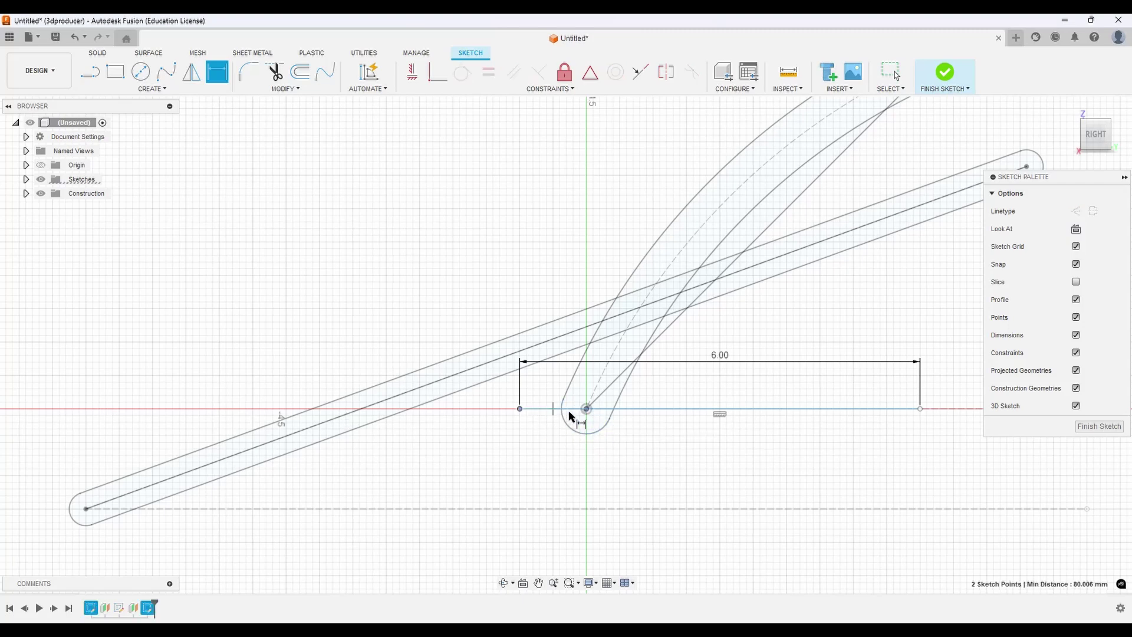
click(584, 416)
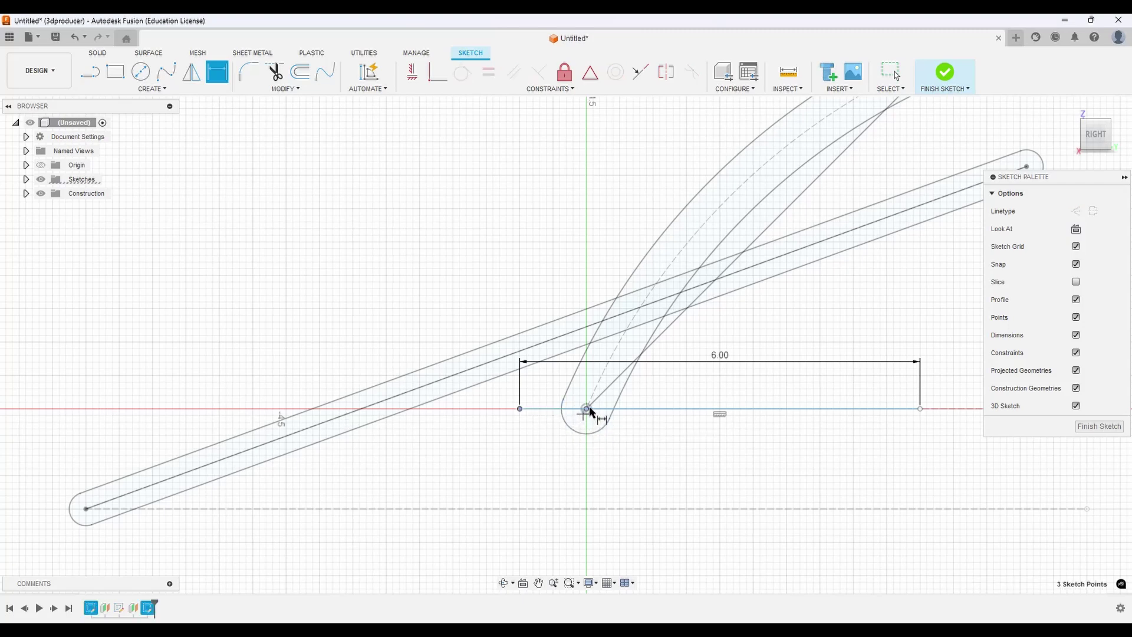
click(539, 419)
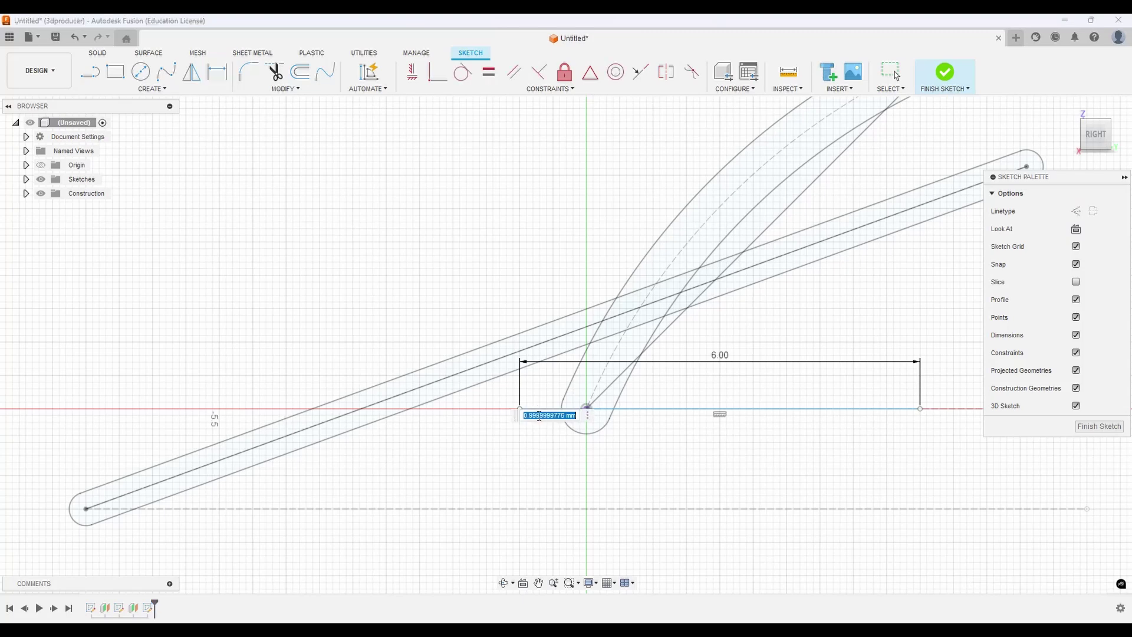
key(Return)
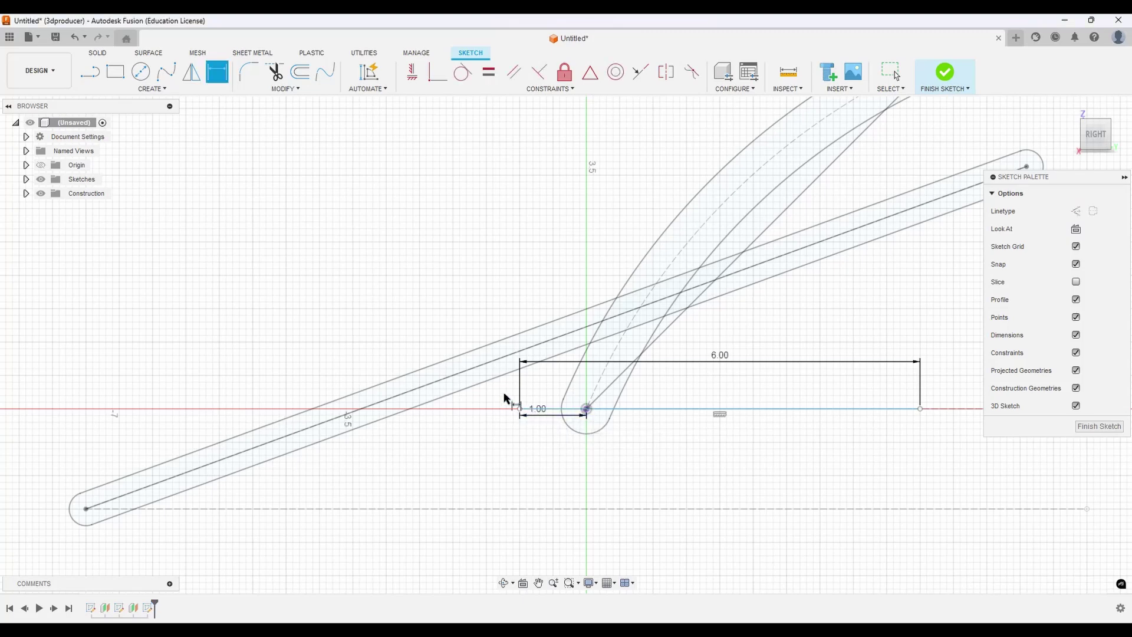
- Create a center to center slot 0.1 mm wide along the 6 mm line and finish the sketch
click(152, 89)
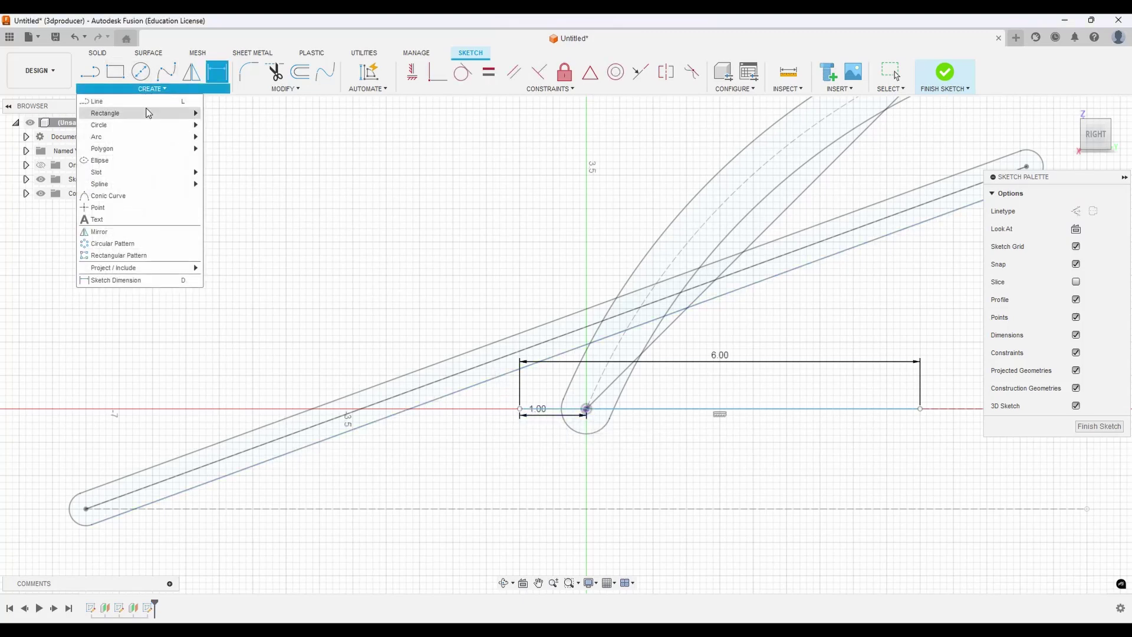
mouse_move(134, 180)
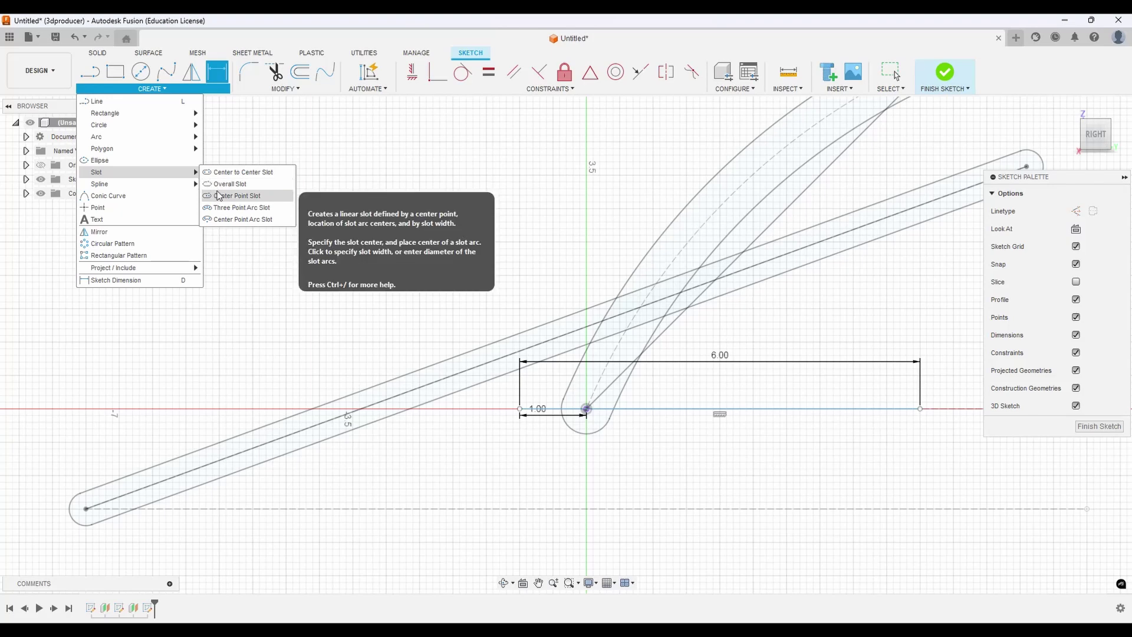
click(236, 184)
click(519, 409)
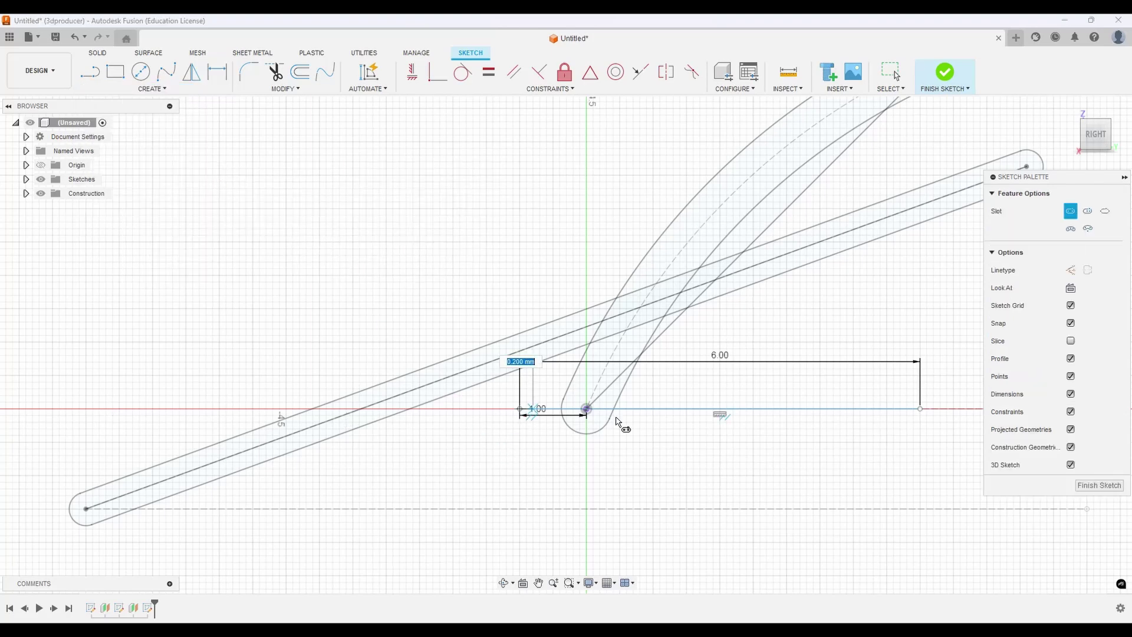
click(920, 409)
text(0)
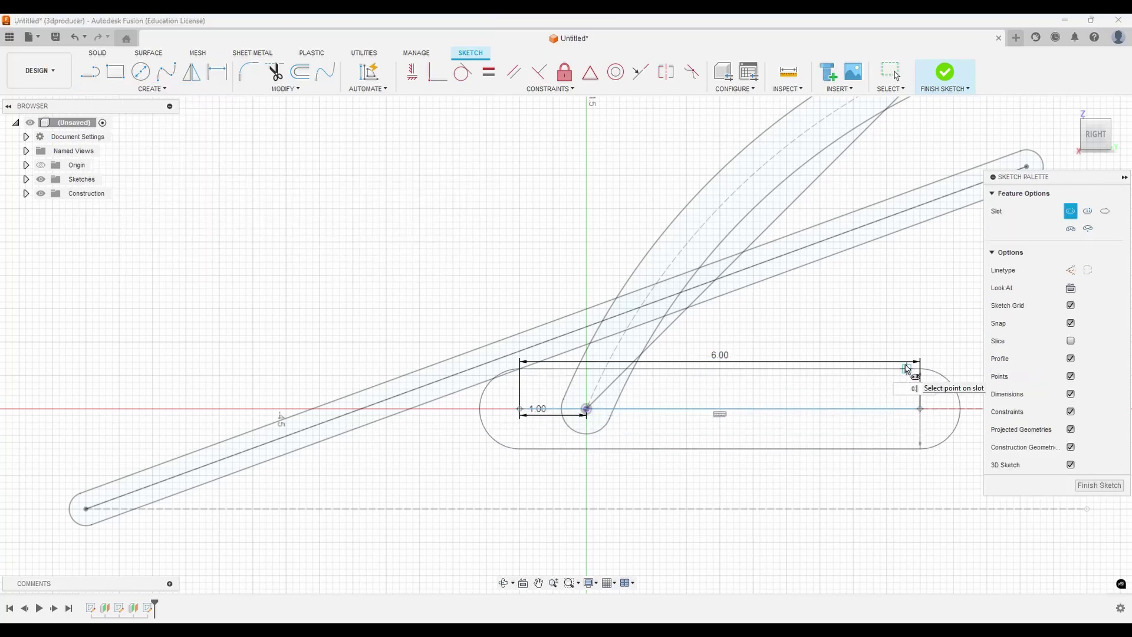
text(.1)
key(Return)
scroll(785, 374, down, 5)
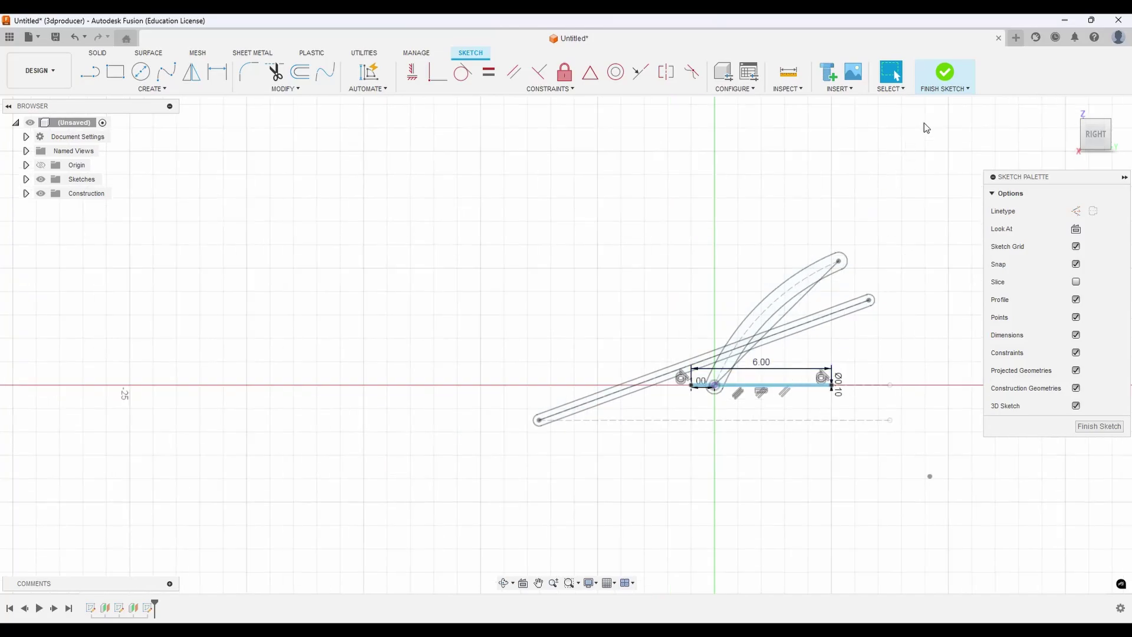
click(946, 73)
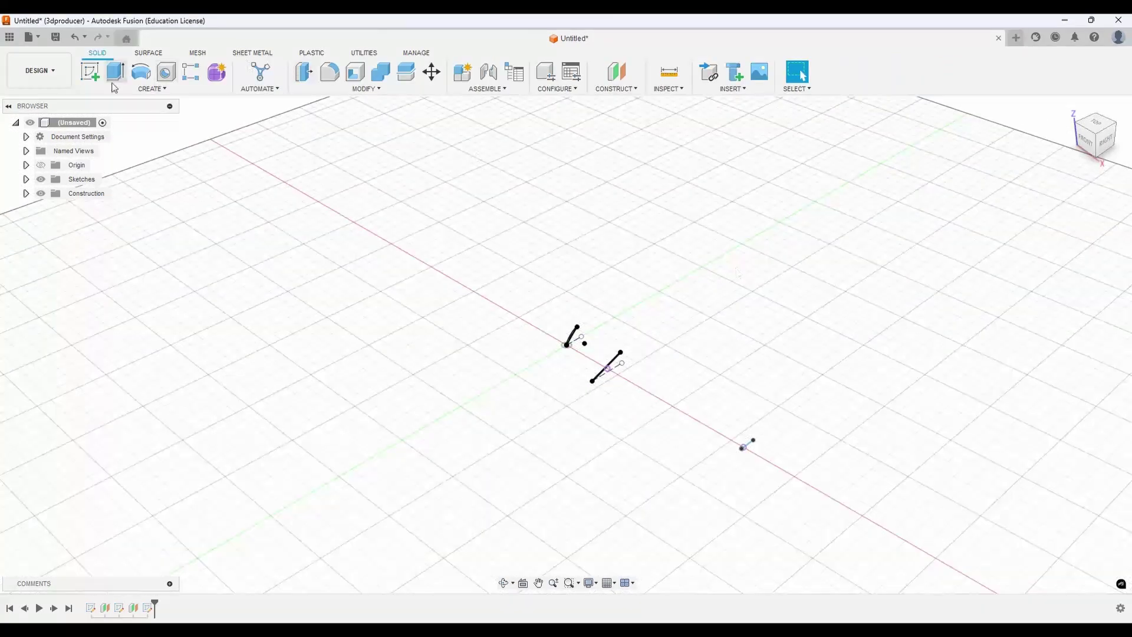
- Start a new sketch on the XZ plane with all three slot profiles in view
click(90, 71)
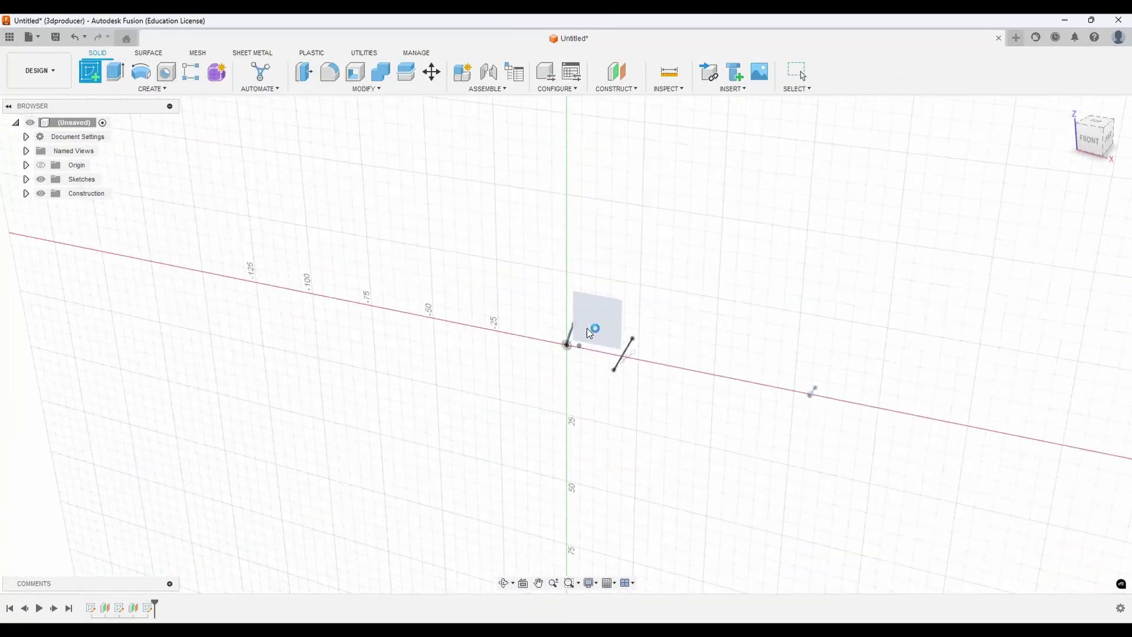
click(587, 330)
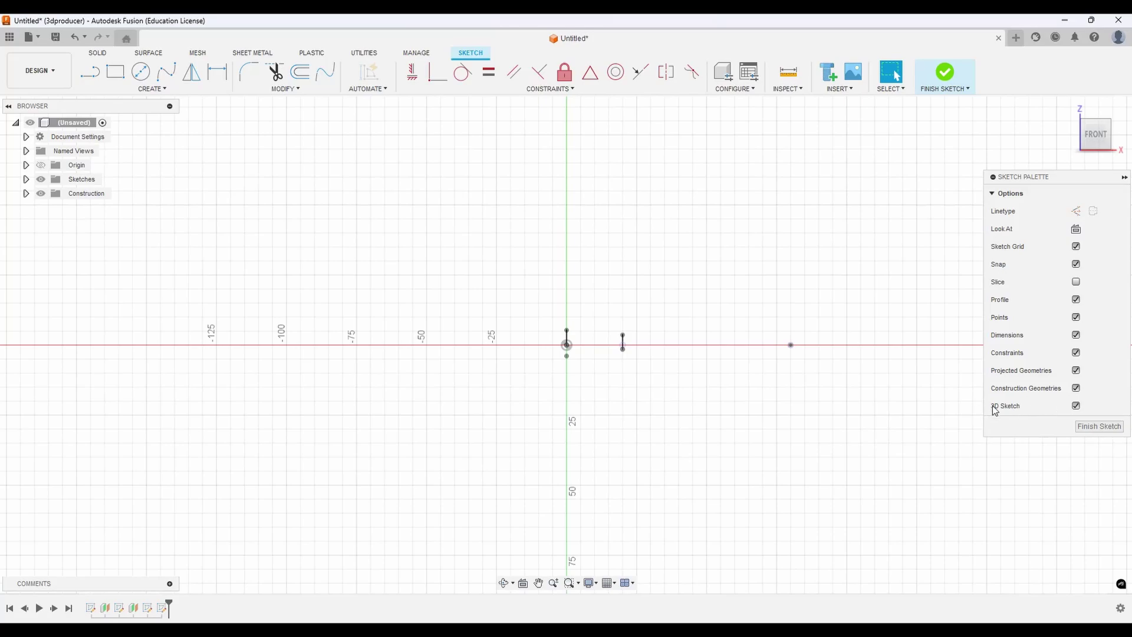
mouse_move(753, 367)
shift+middle_down()
mouse_move(708, 397)
mouse_move(626, 321)
shift+middle_up()
- Draw a 3D fit point spline joining the lower ends of the three slot profiles, from the curved slot to the smallest one
click(167, 72)
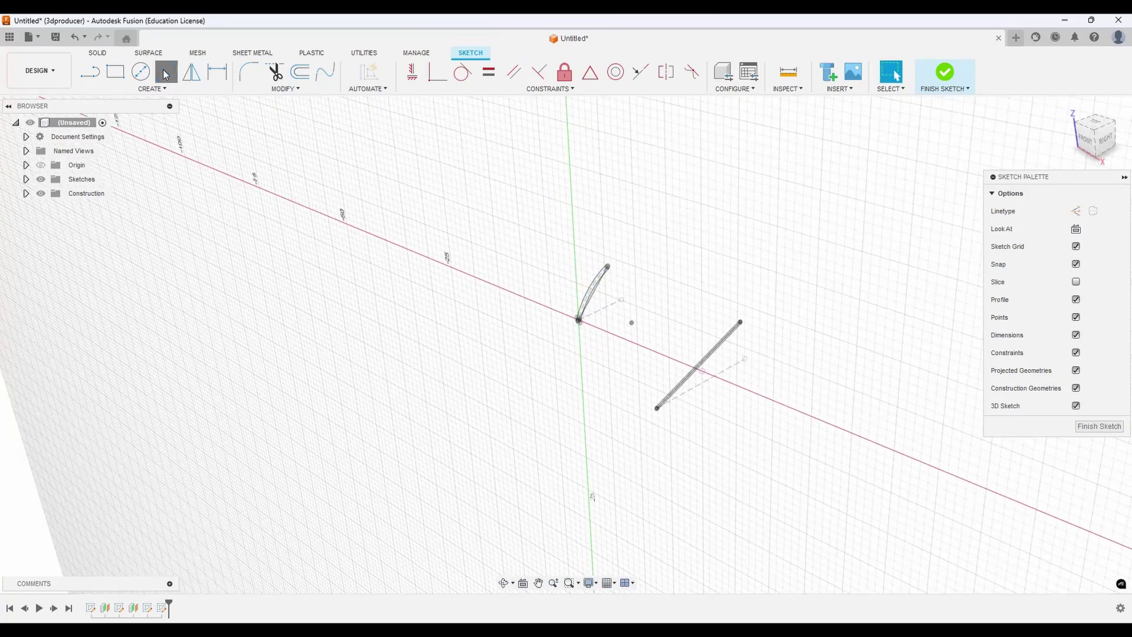
scroll(600, 337, up, 4)
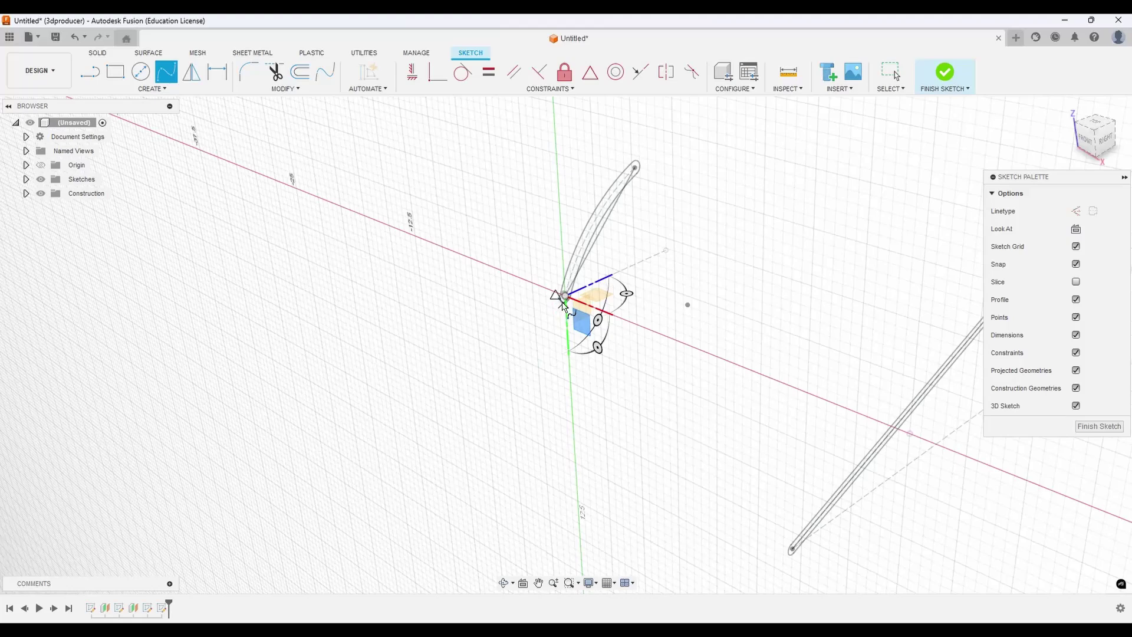
scroll(561, 308, up, 3)
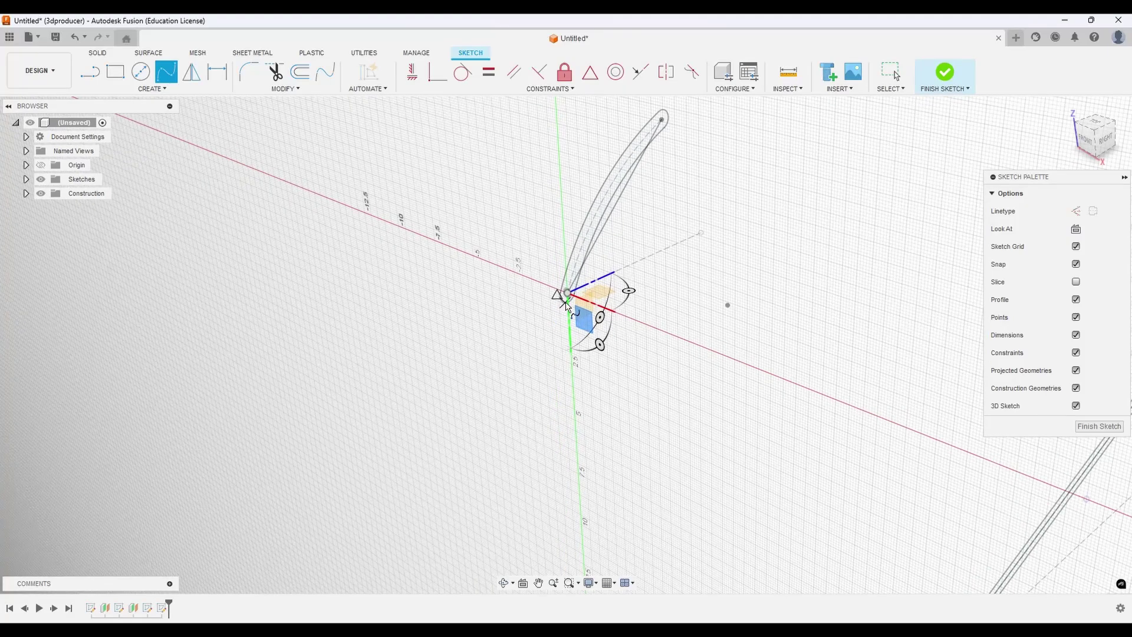
click(566, 303)
scroll(604, 367, down, 2)
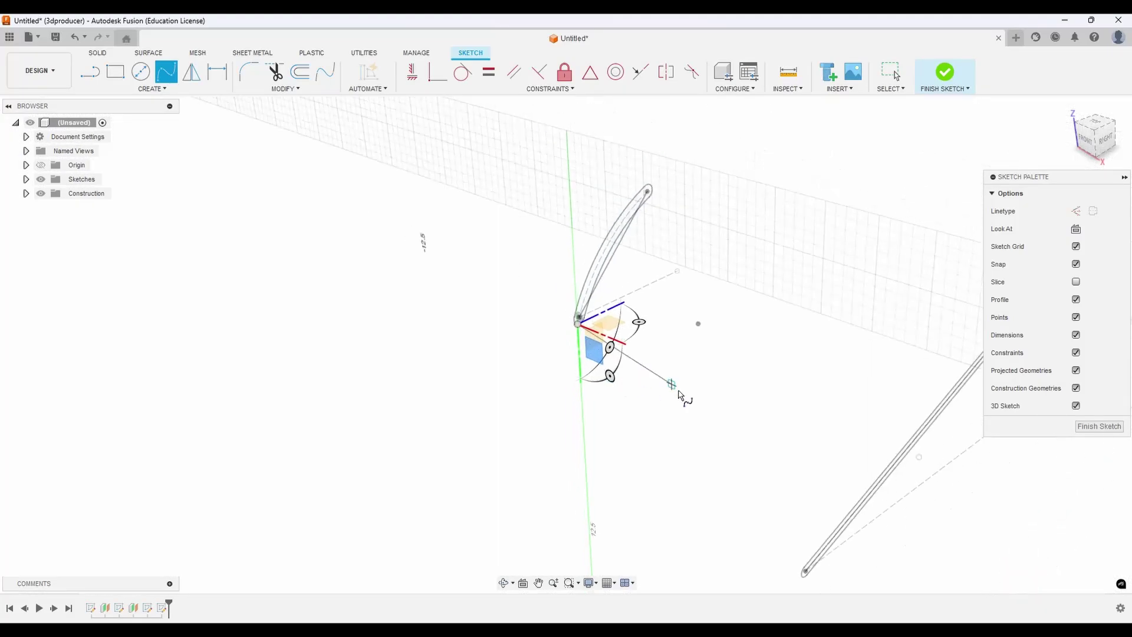
click(803, 577)
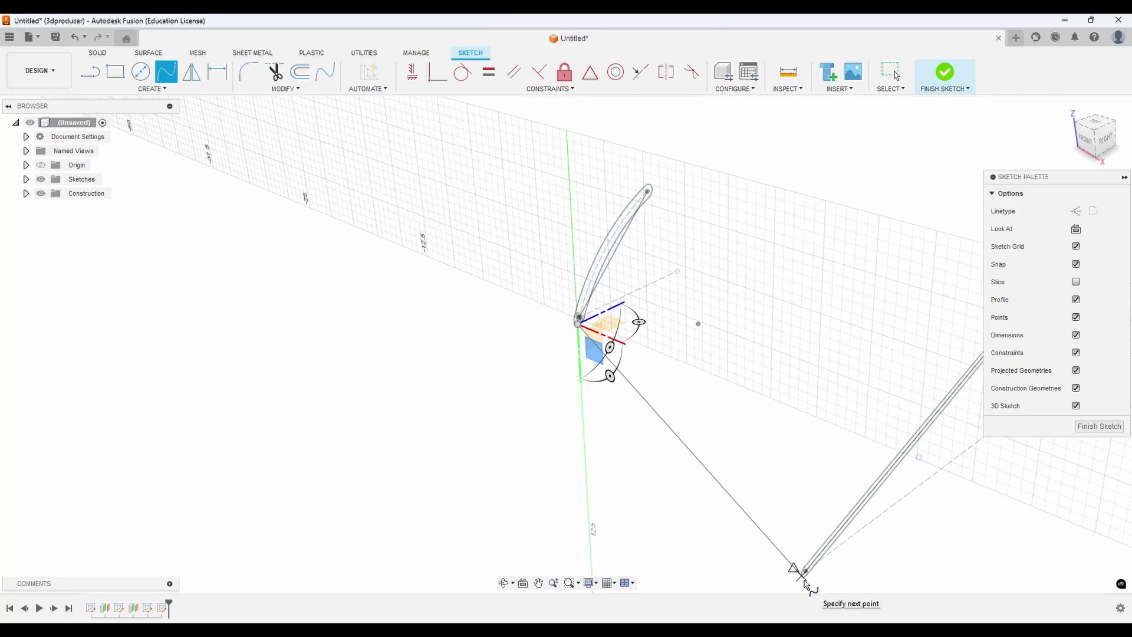
scroll(805, 580, up, 3)
click(807, 578)
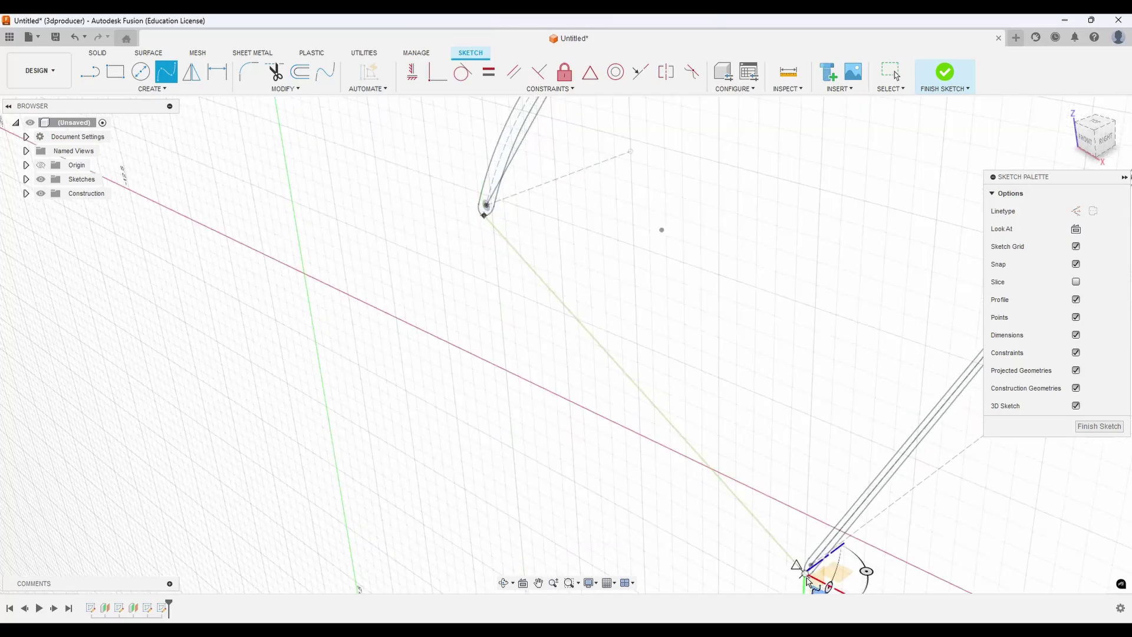
scroll(855, 563, down, 4)
mouse_move(997, 572)
middle_down()
mouse_move(214, 124)
mouse_move(135, 98)
middle_up()
scroll(581, 341, down, 4)
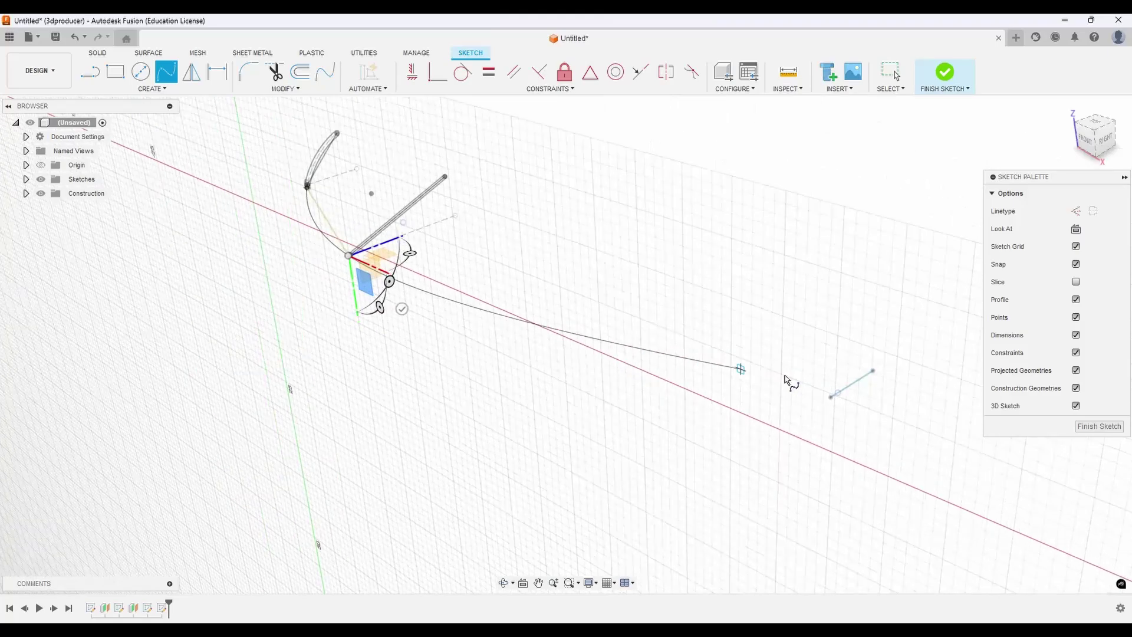
scroll(785, 382, up, 6)
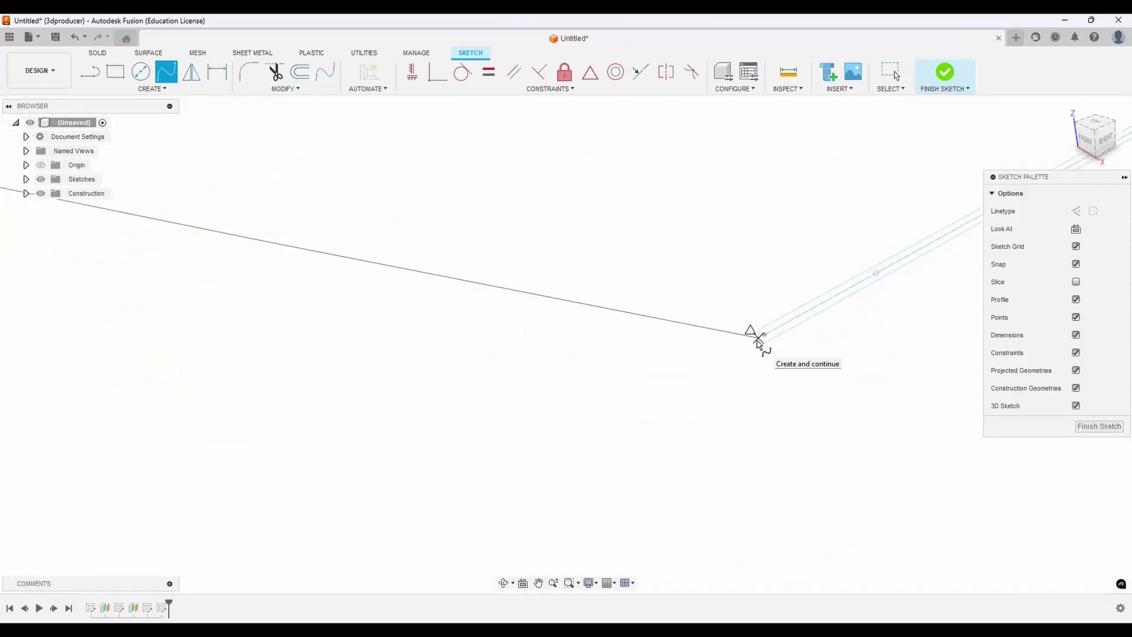
click(758, 341)
scroll(757, 375, down, 4)
key(Escape)
scroll(709, 352, down, 4)
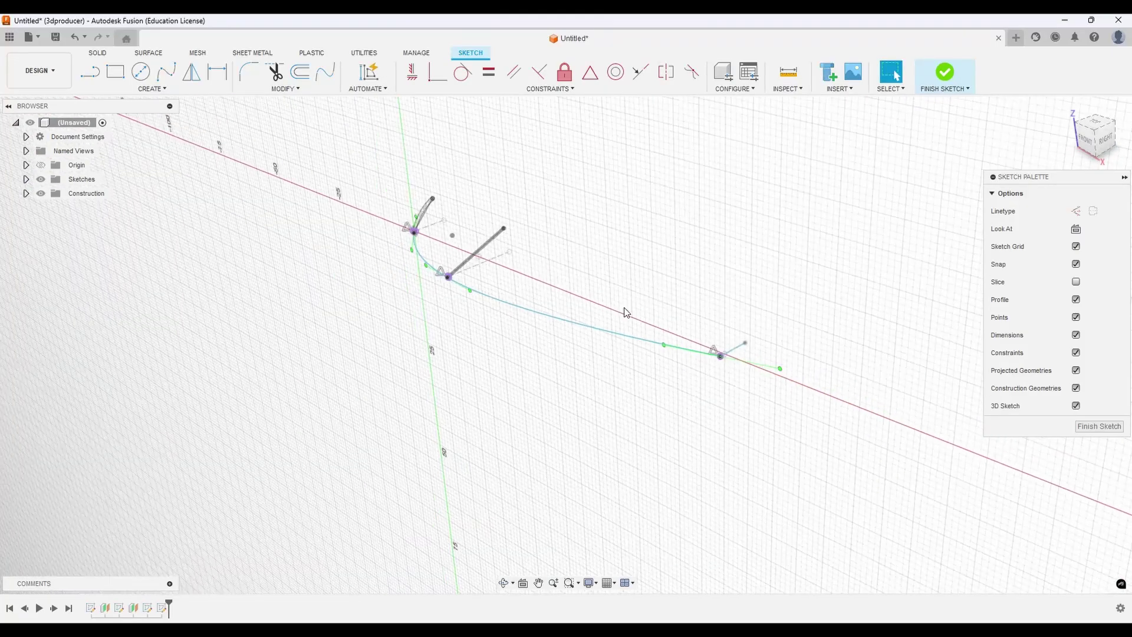
- Draw a second 3D fit point spline joining the opposite, upper ends of the three slot profiles and finish the sketch
scroll(444, 192, up, 4)
click(165, 69)
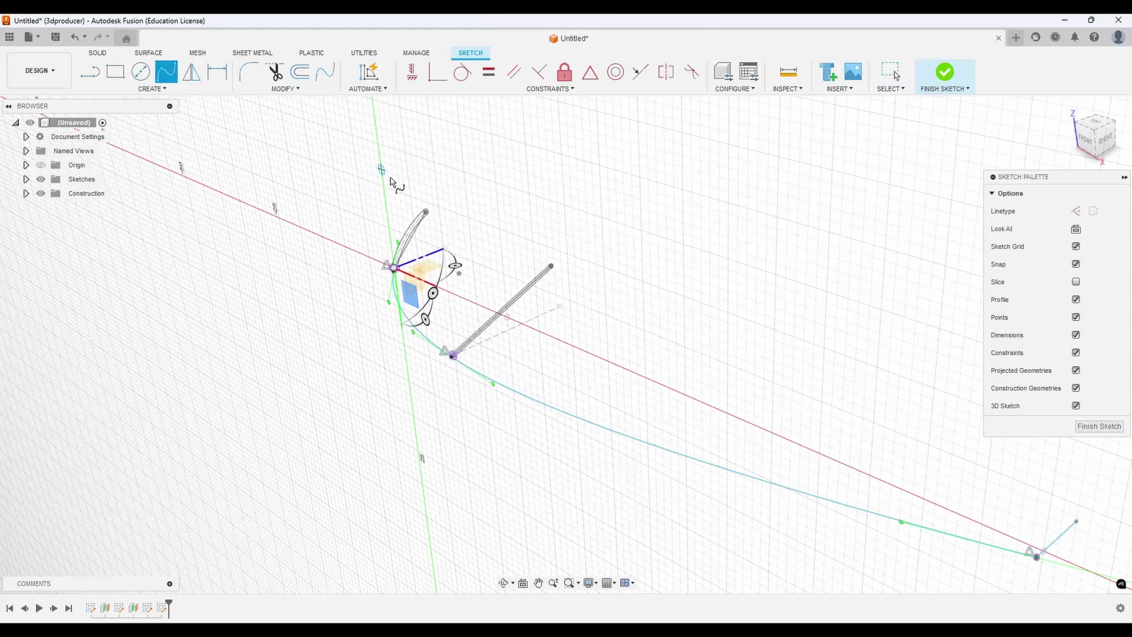
scroll(434, 218, up, 4)
click(427, 214)
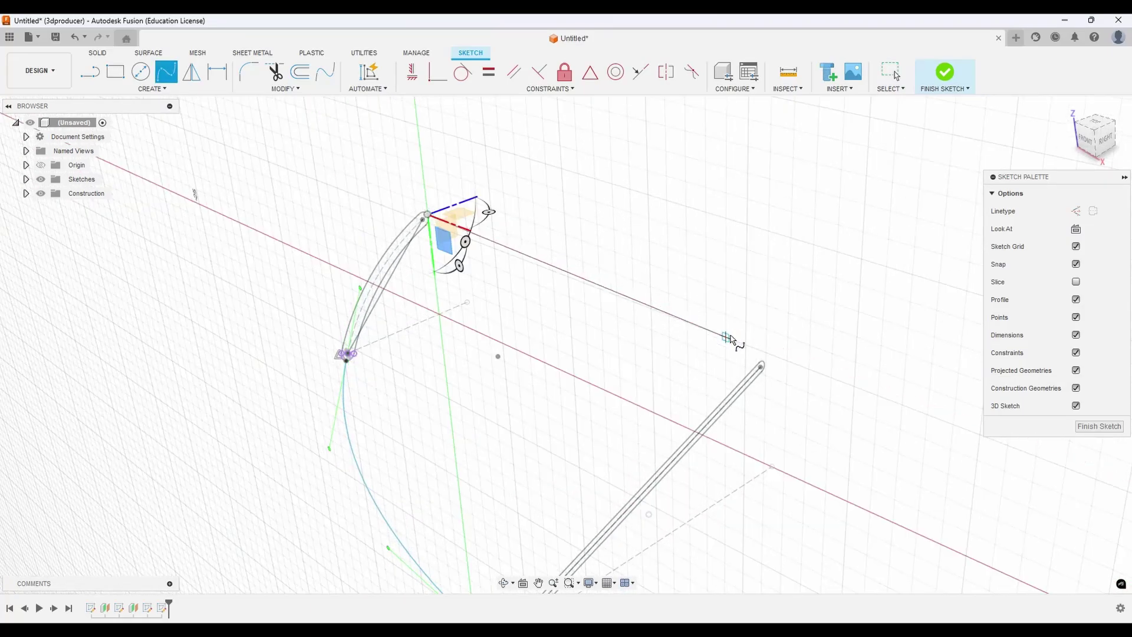
click(761, 365)
scroll(766, 366, down, 6)
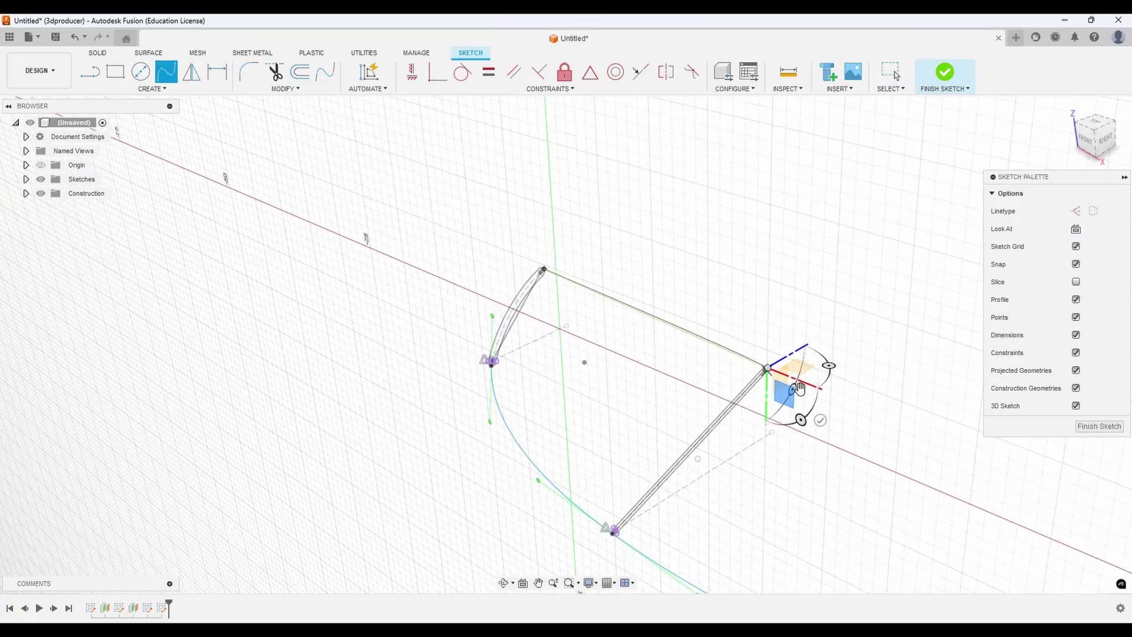
middle_drag(970, 471, 549, 352)
scroll(647, 425, up, 8)
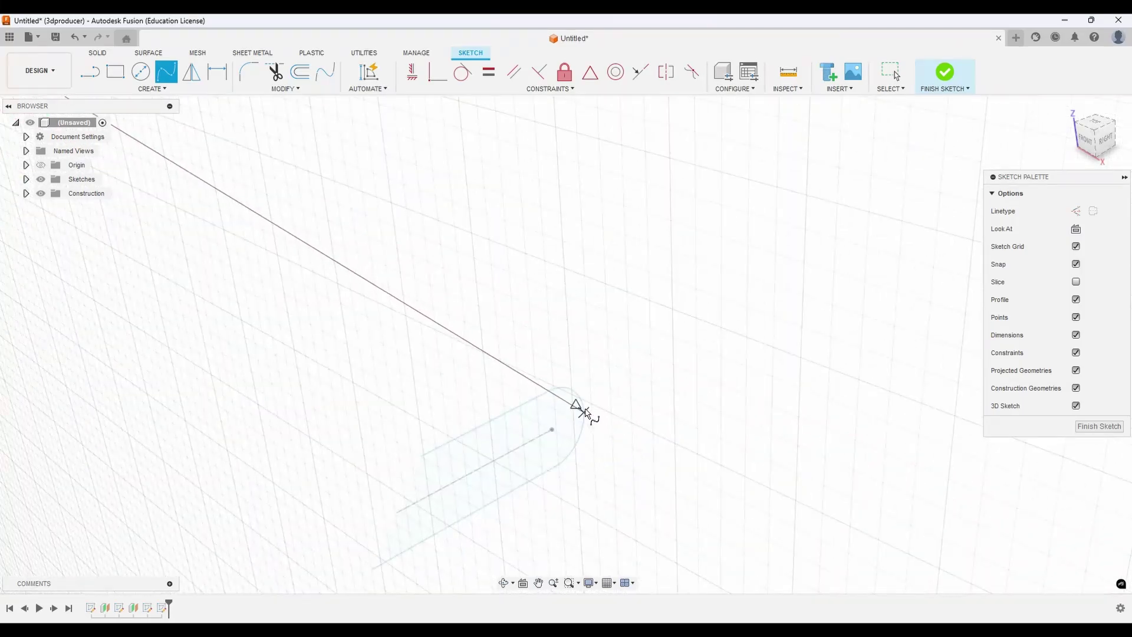
click(585, 406)
scroll(586, 407, down, 6)
scroll(592, 426, down, 4)
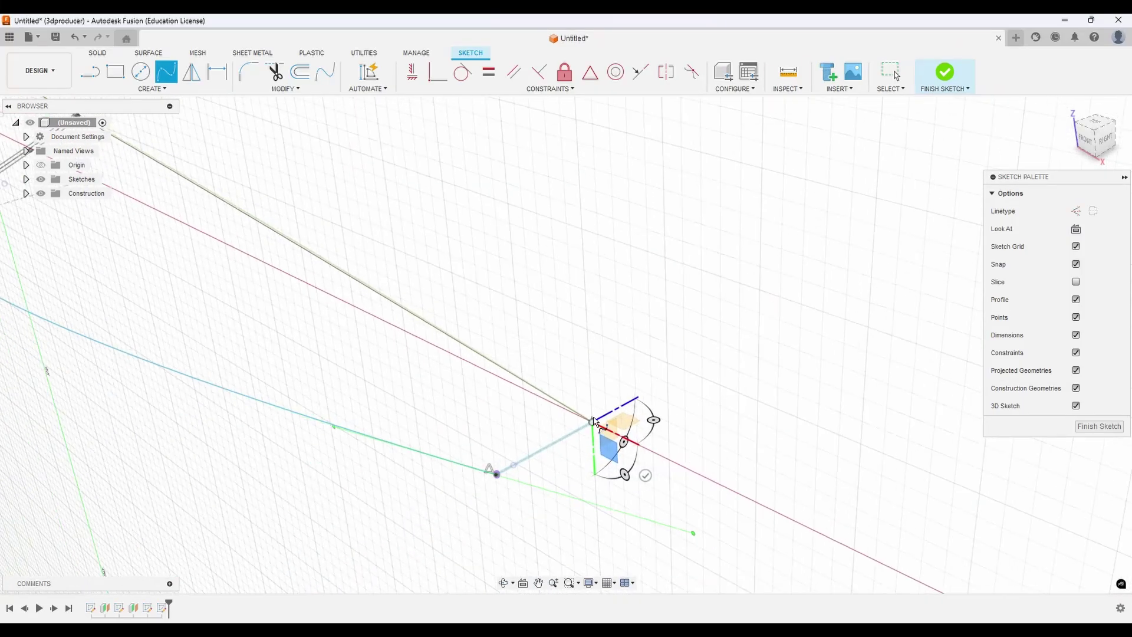
key(Return)
scroll(596, 413, down, 6)
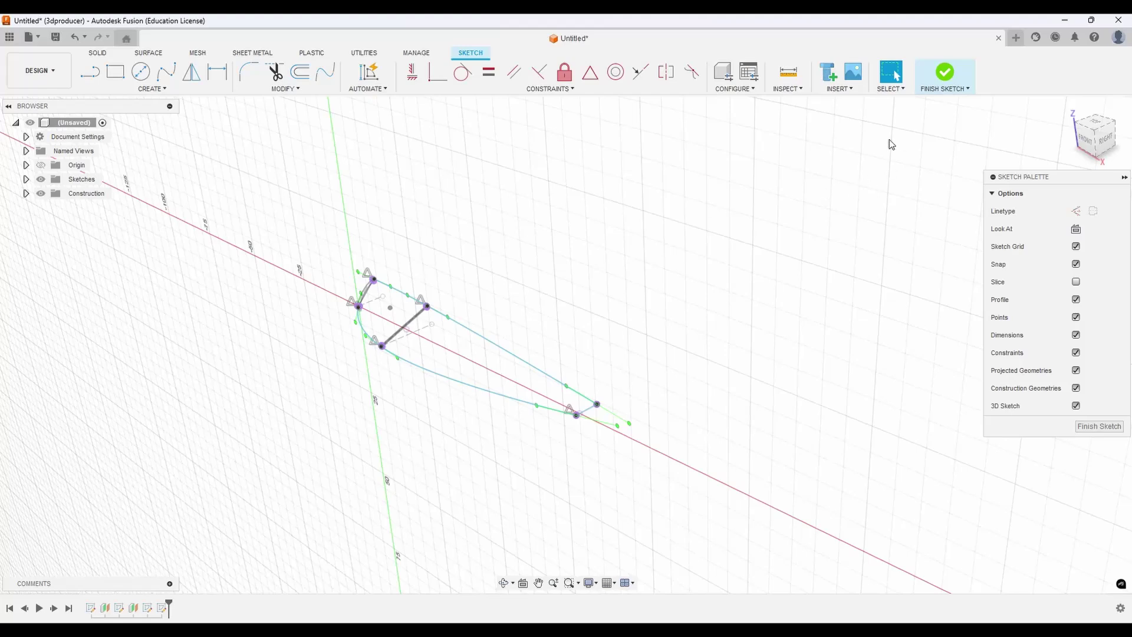
click(939, 81)
- Start a Loft and select the three slot profiles in order, from the curved slot through the middle one to the smallest
click(139, 89)
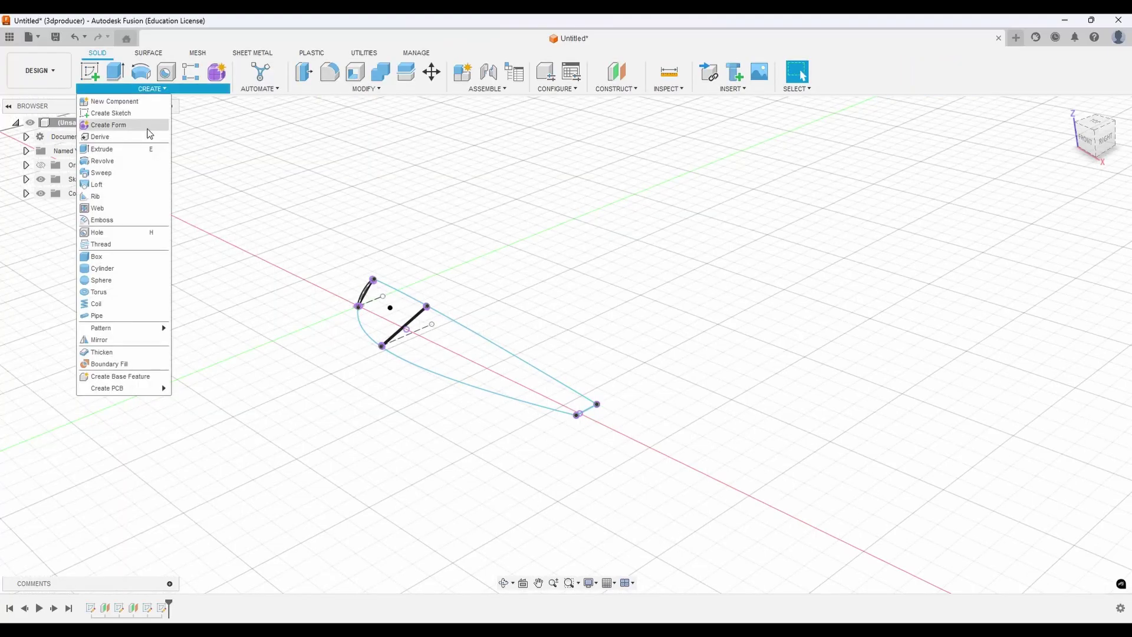
click(96, 184)
scroll(364, 292, up, 4)
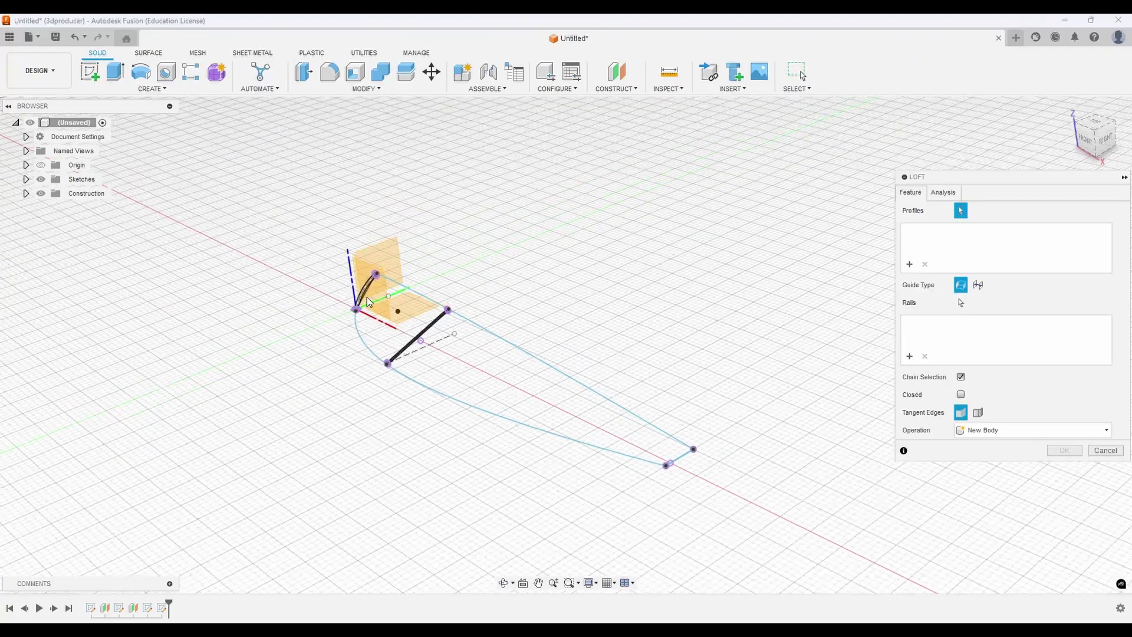
click(363, 291)
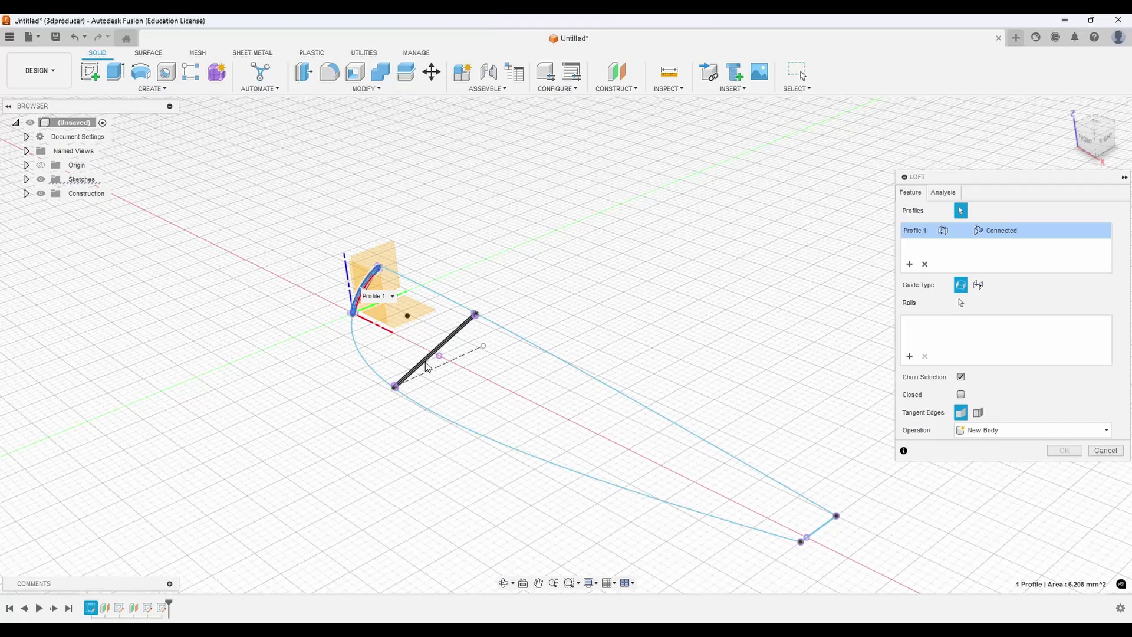
click(423, 366)
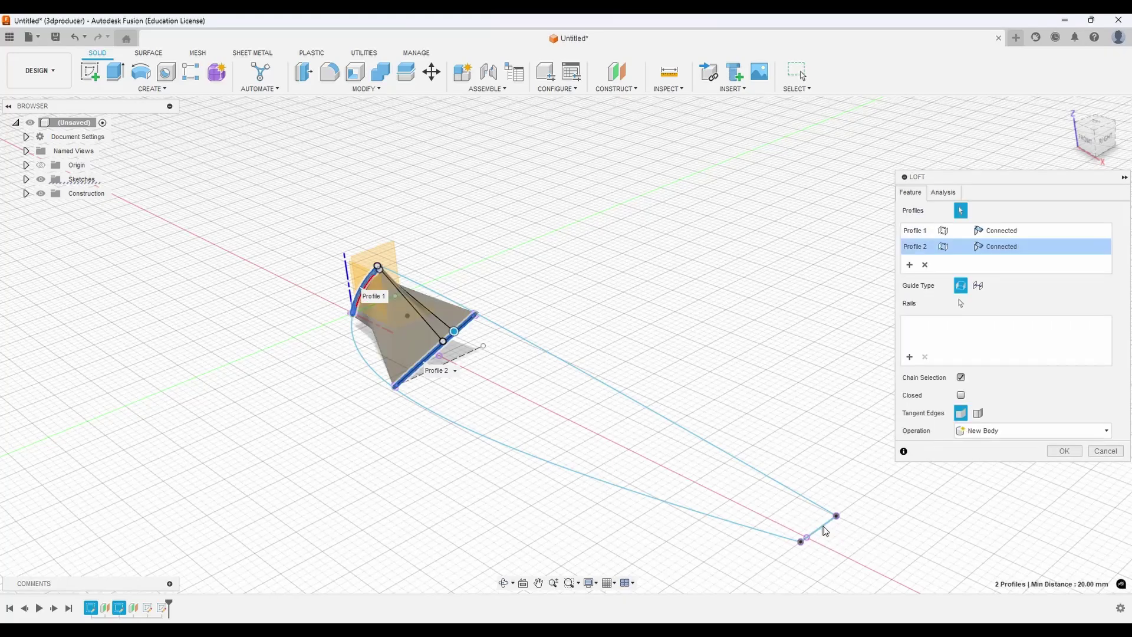
scroll(819, 529, up, 5)
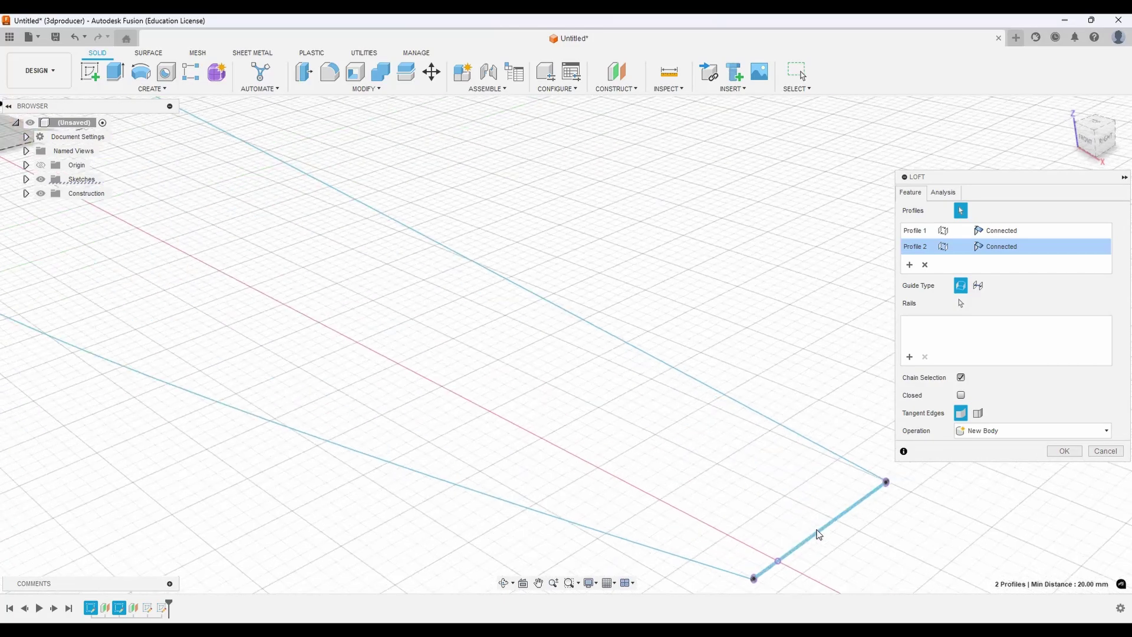
click(808, 539)
scroll(810, 541, down, 5)
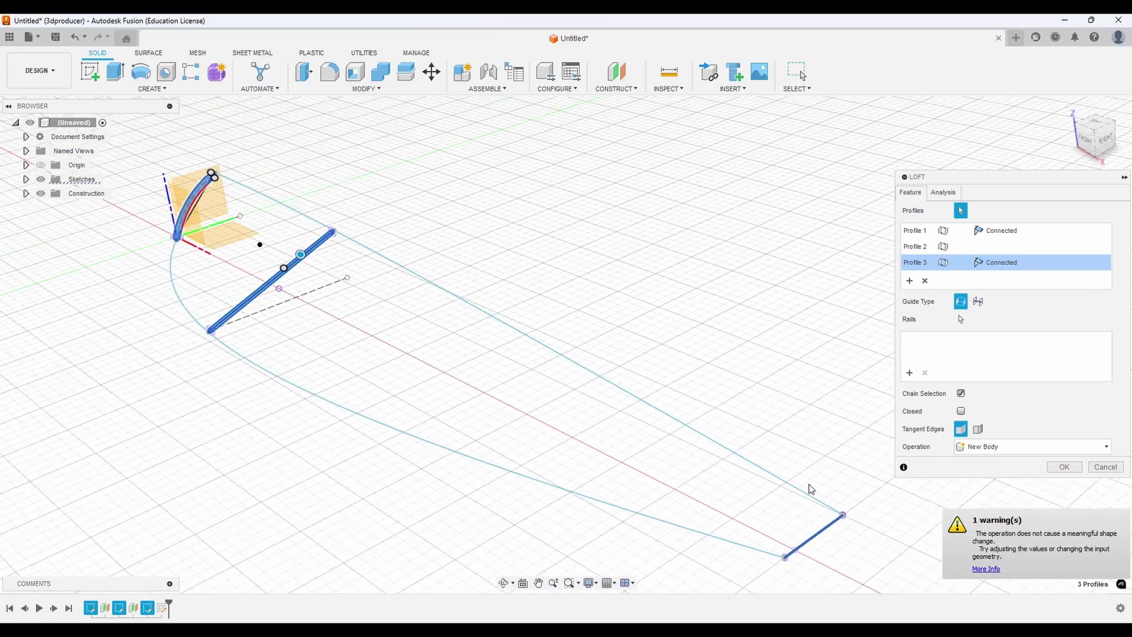
- Use the lower and upper splines as the loft's two guide rails and create the blade as a new body
click(907, 373)
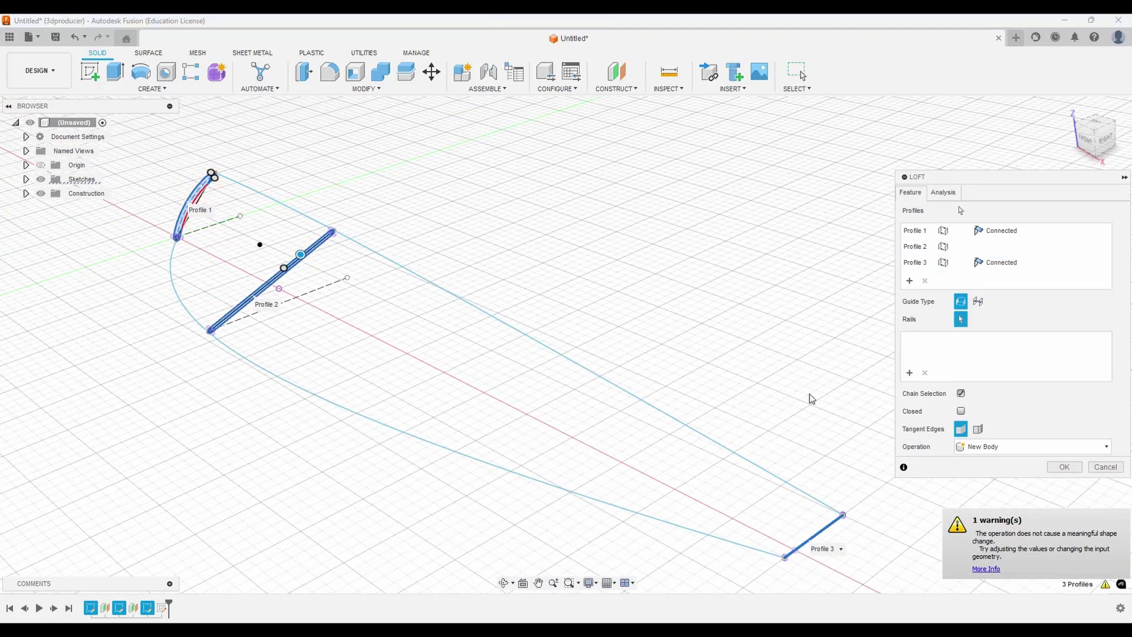
click(616, 505)
click(693, 436)
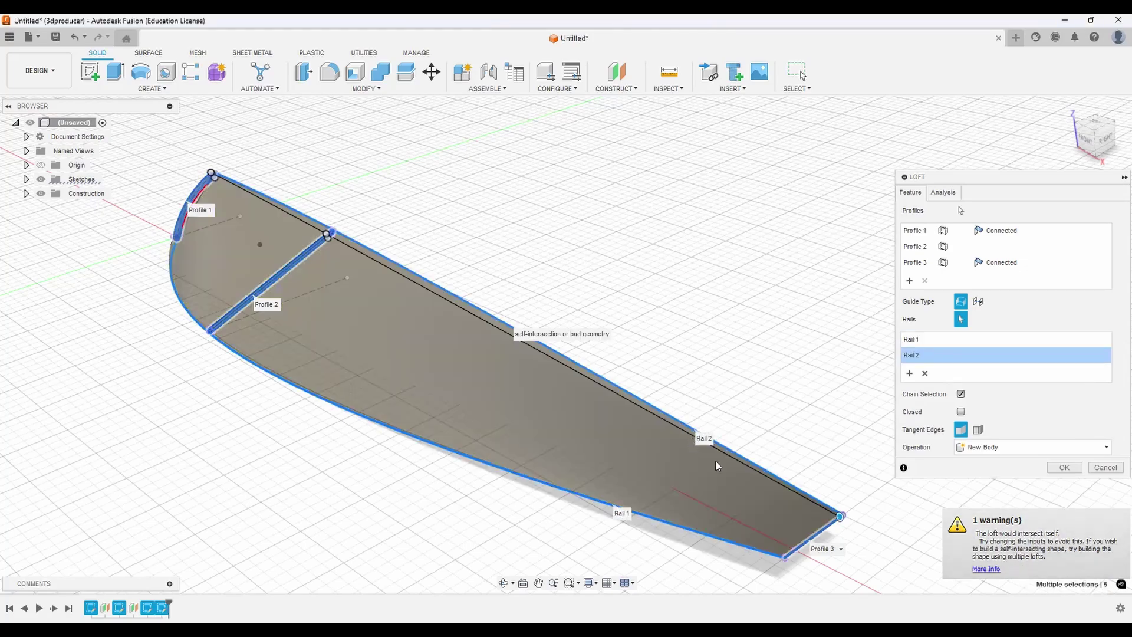
scroll(710, 460, down, 3)
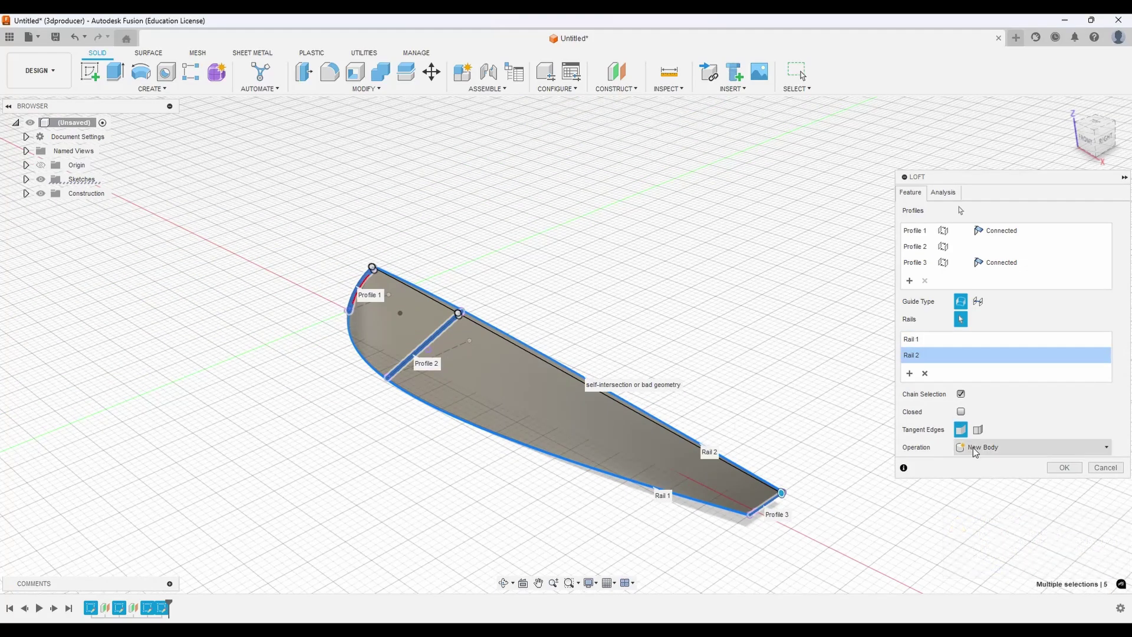
click(1062, 467)
- Start a new sketch on the XY plane and draw a 12 mm diameter circle centered on the origin at the blade's root
shift+middle_drag(522, 382, 561, 430)
scroll(450, 401, down, 2)
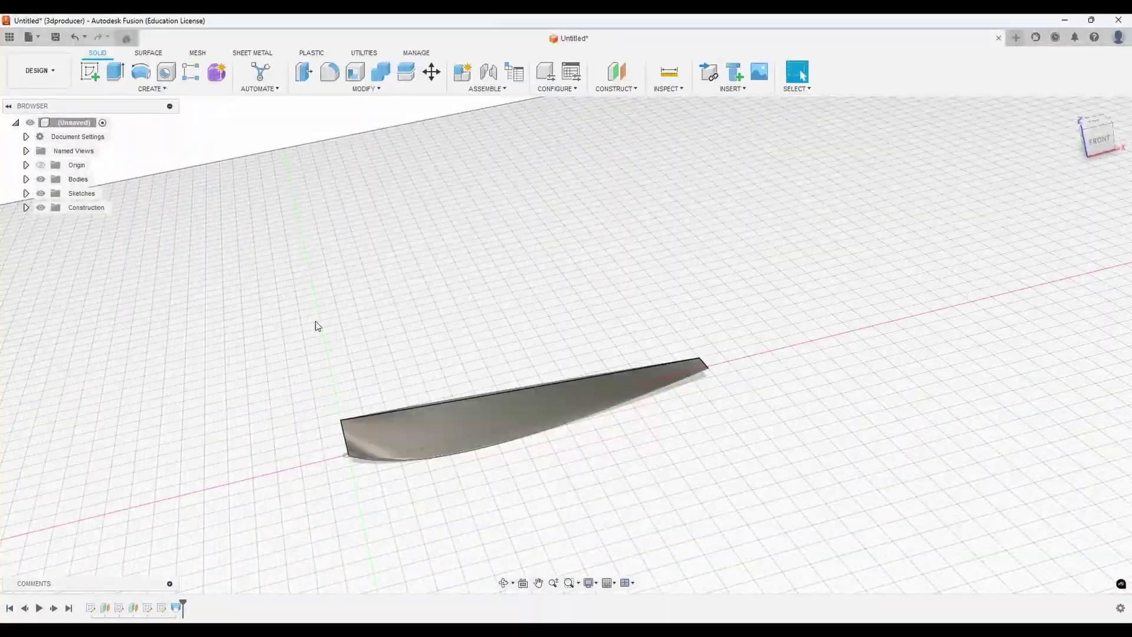
click(90, 71)
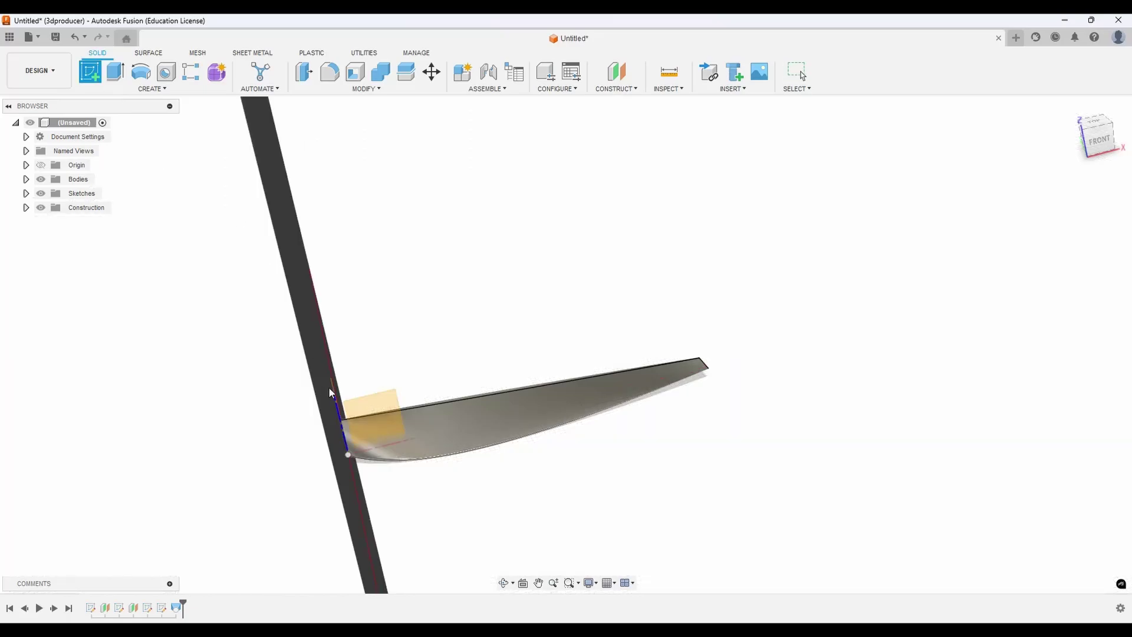
mouse_move(345, 392)
shift+middle_down()
mouse_move(366, 424)
mouse_move(354, 436)
shift+middle_up()
click(392, 378)
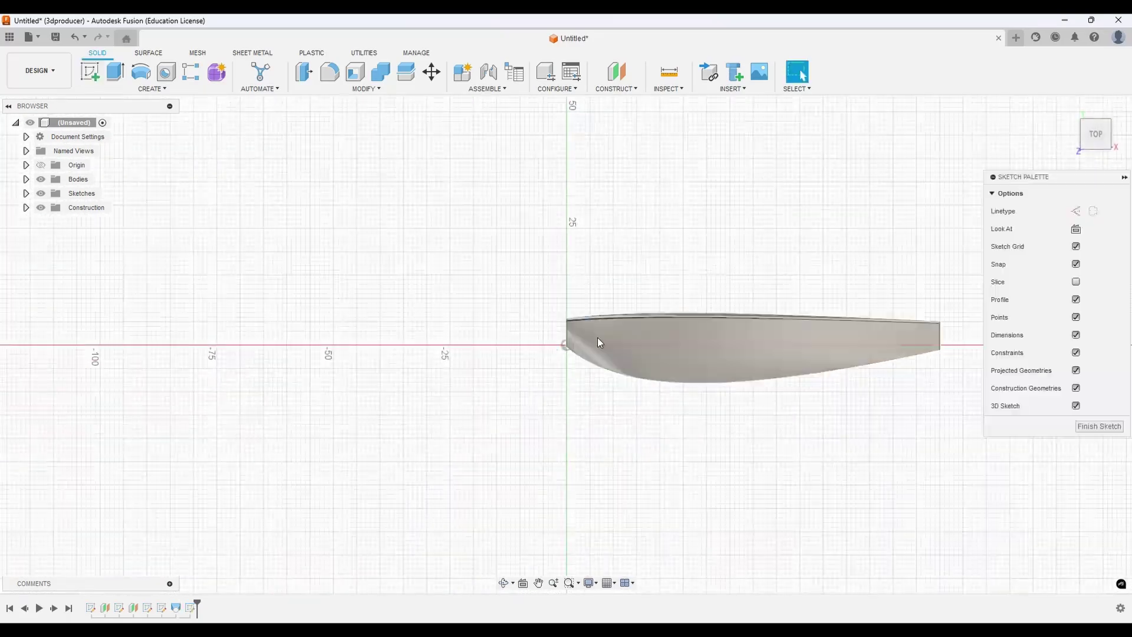
click(141, 72)
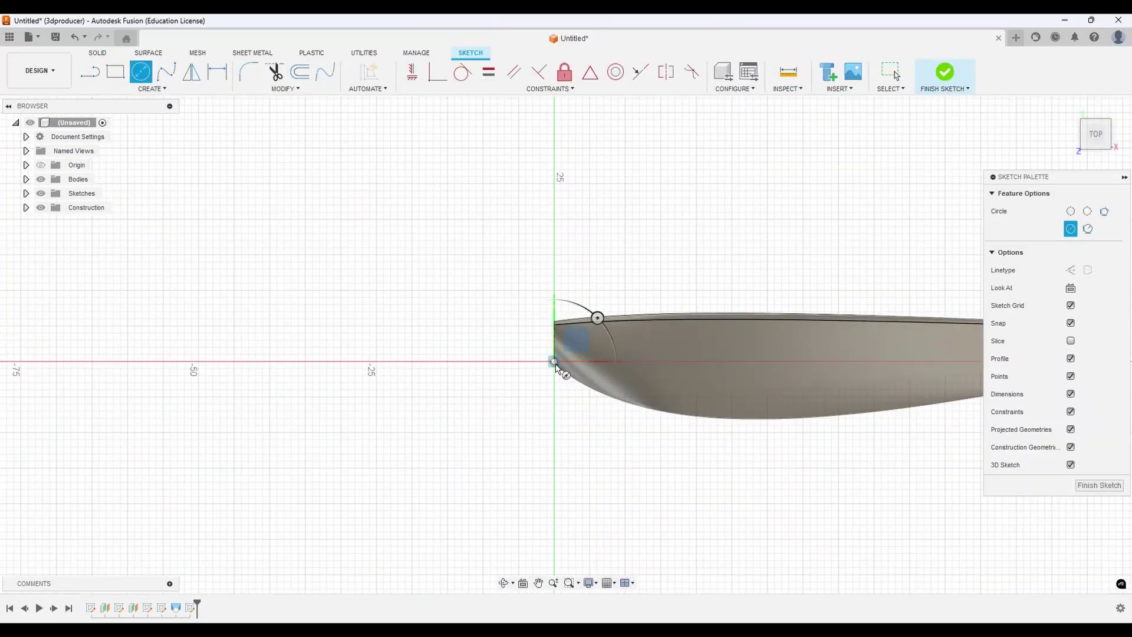
click(555, 362)
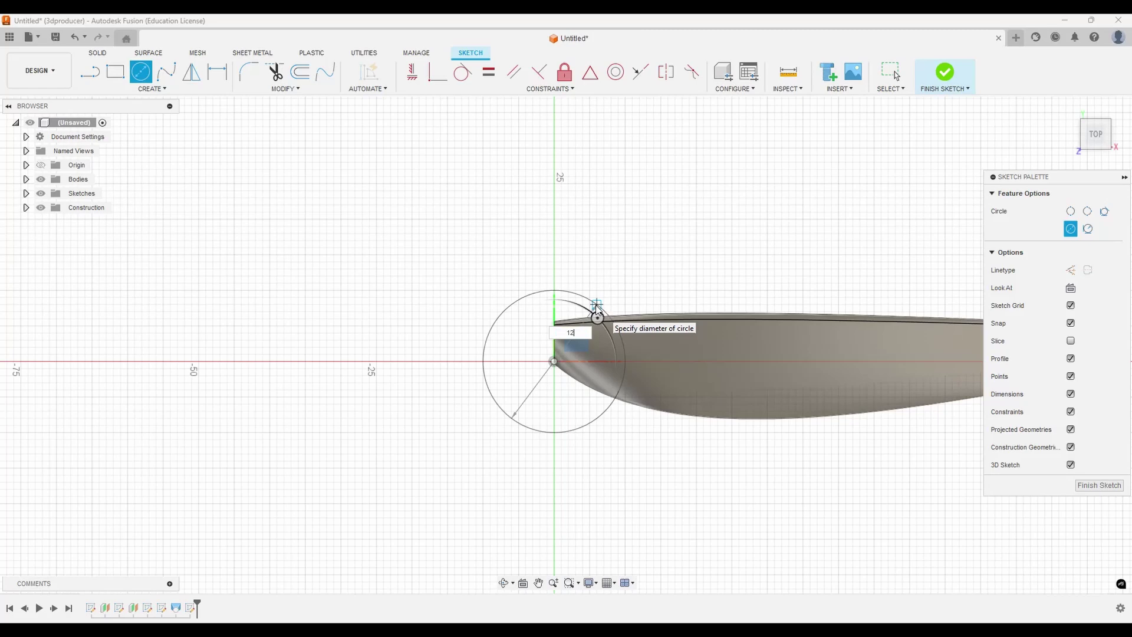
text(12)
key(Return)
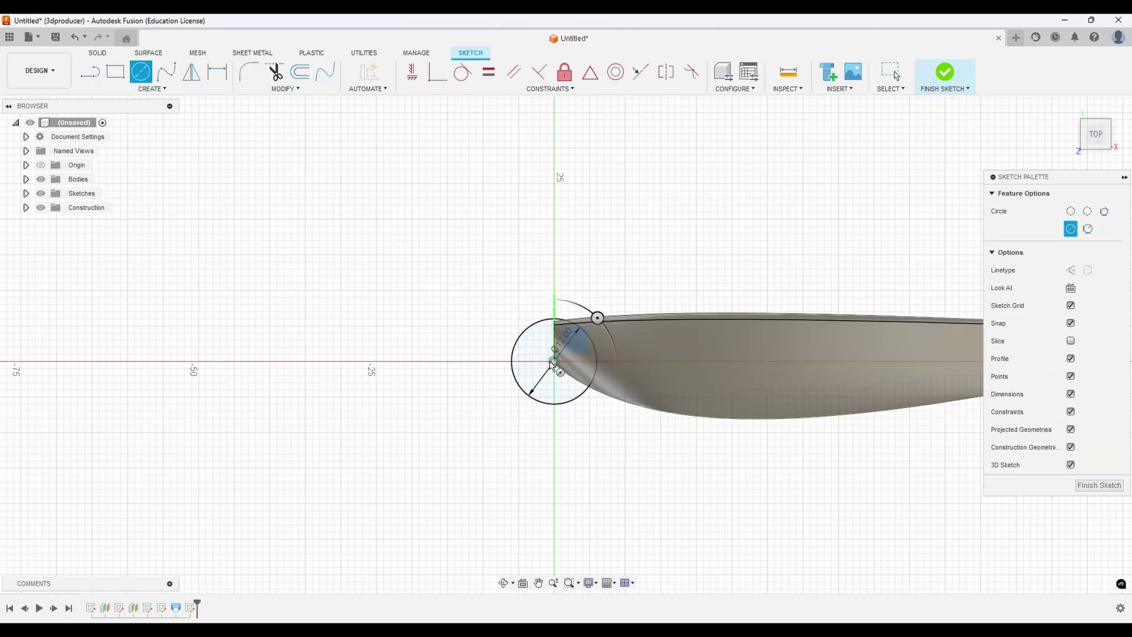
- Add a concentric 6 mm diameter circle inside the 12 mm circle
click(554, 361)
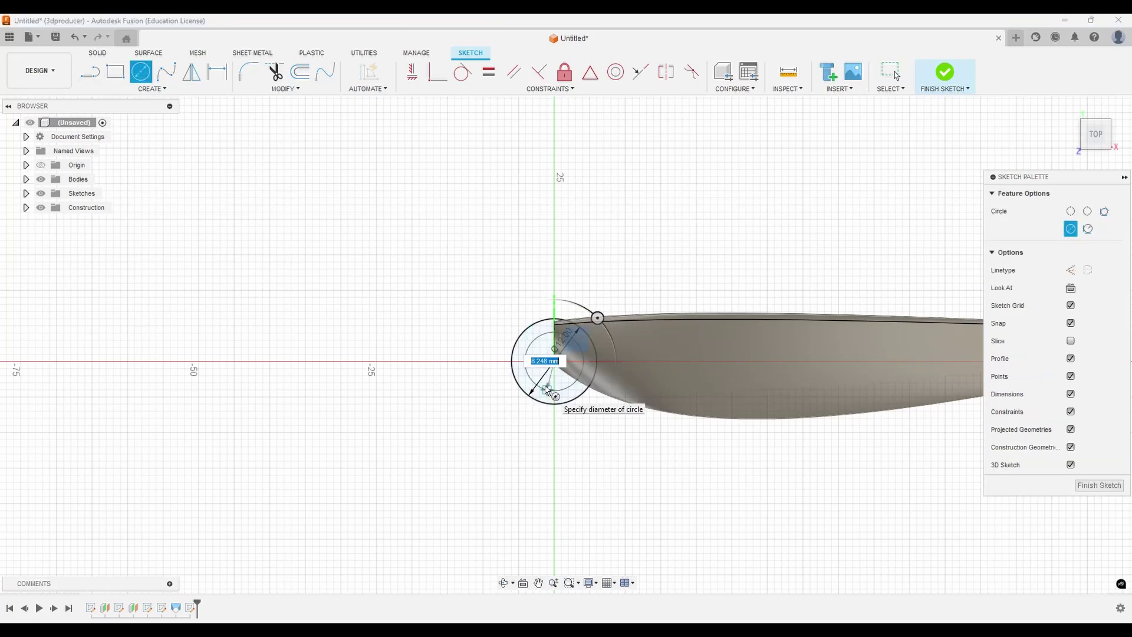
text(6)
key(Return)
key(Escape)
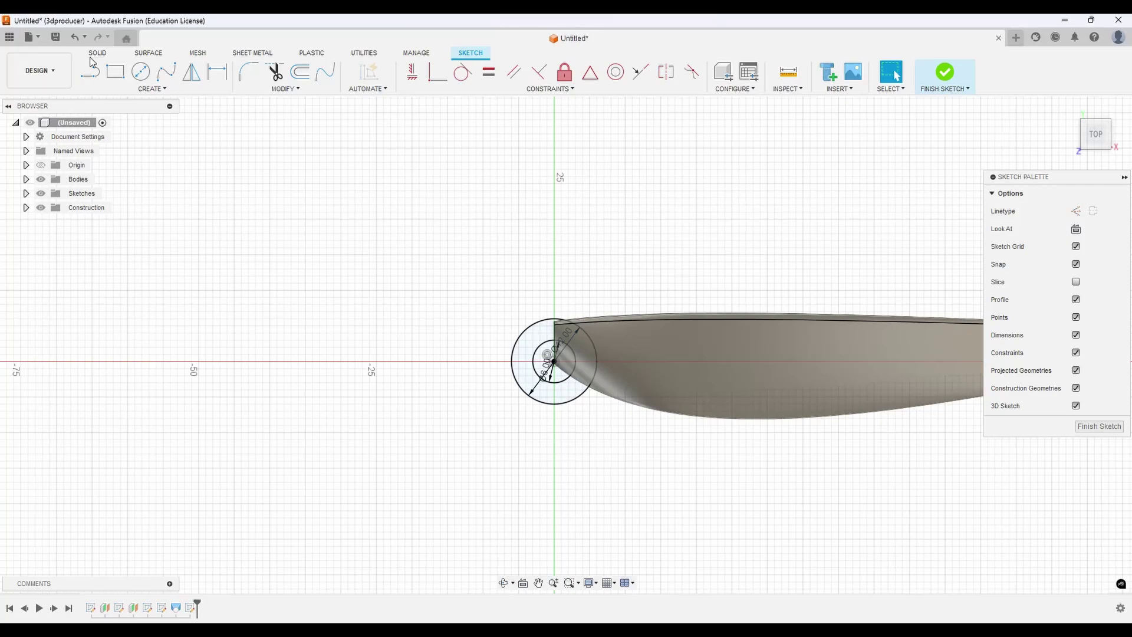
- Extrude the ring between the two circles on two sides, 7 mm and 3 mm, as a new body to form the hub
click(98, 53)
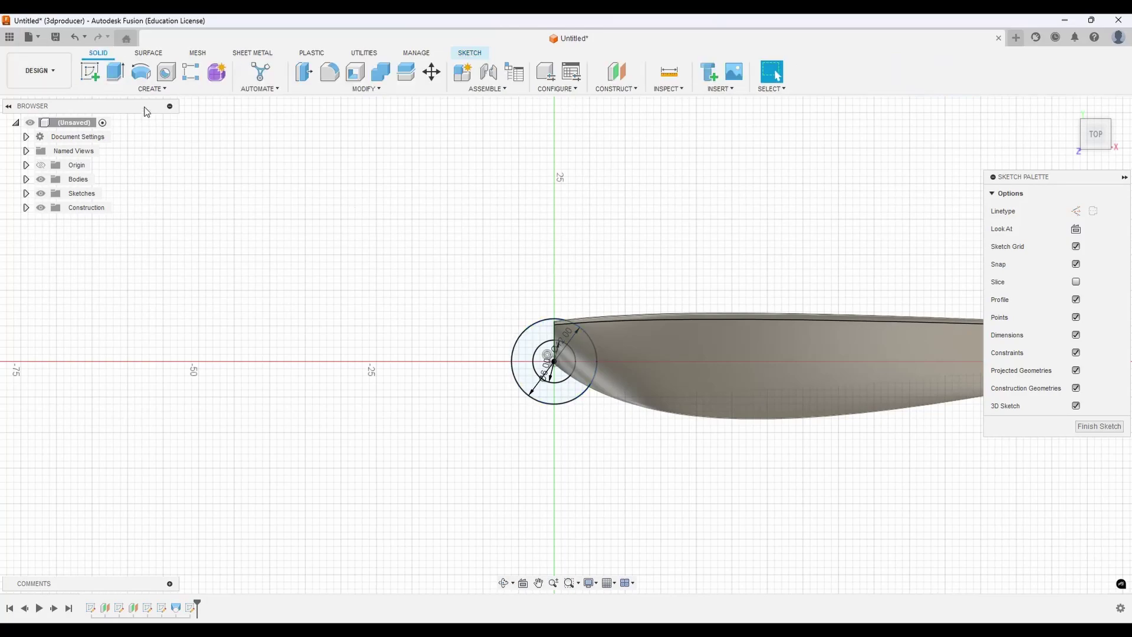
key(e)
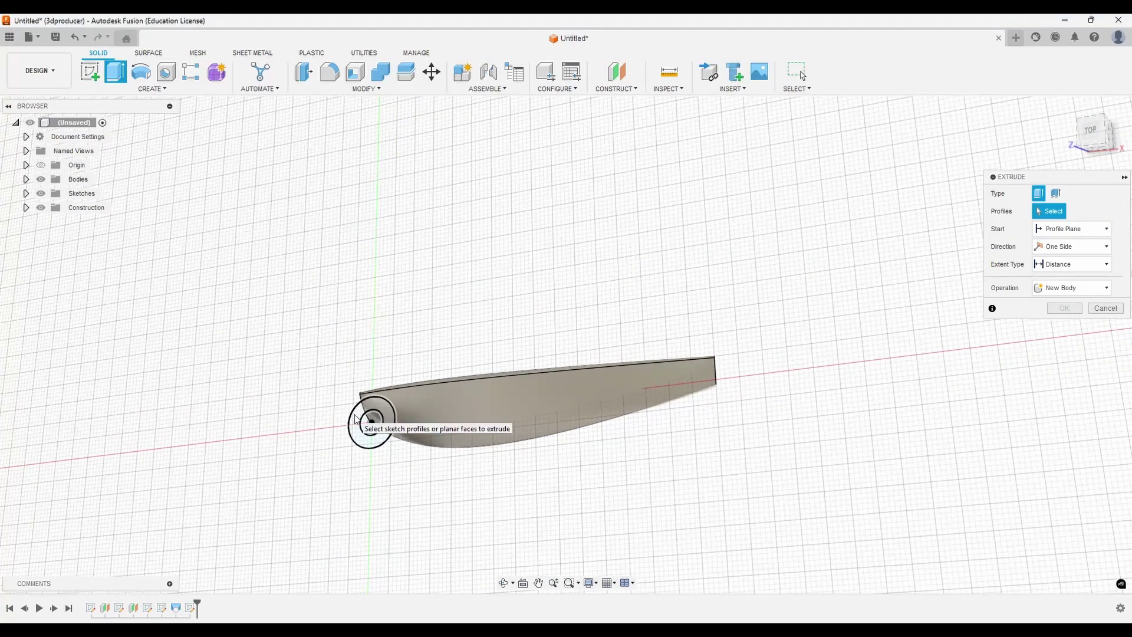
click(356, 420)
click(1070, 246)
click(1062, 275)
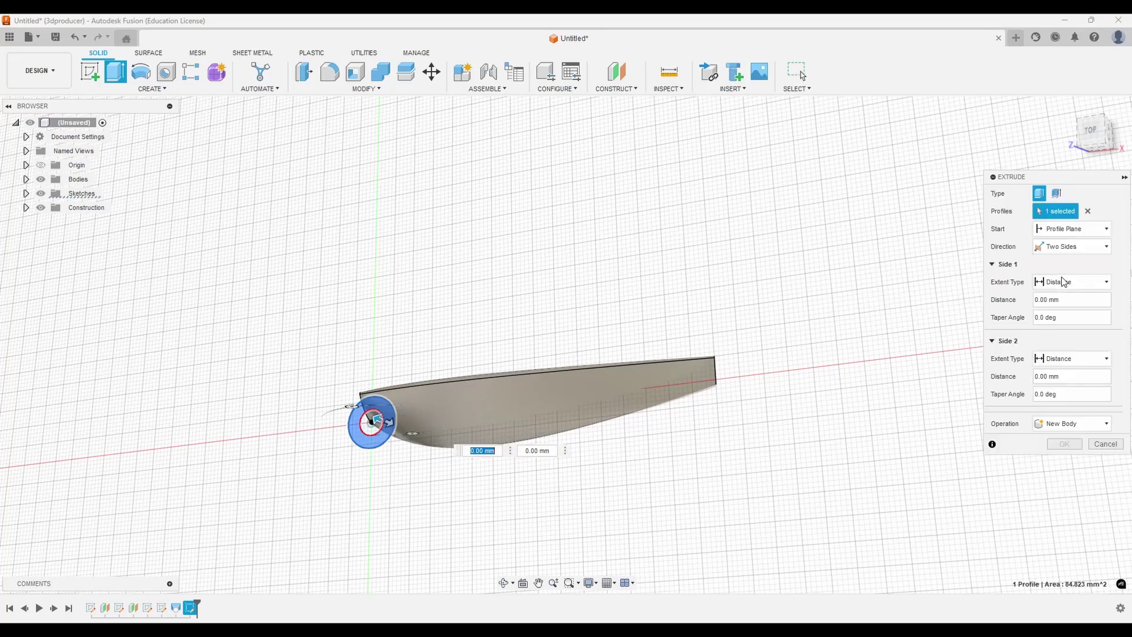
click(1059, 299)
click(1057, 377)
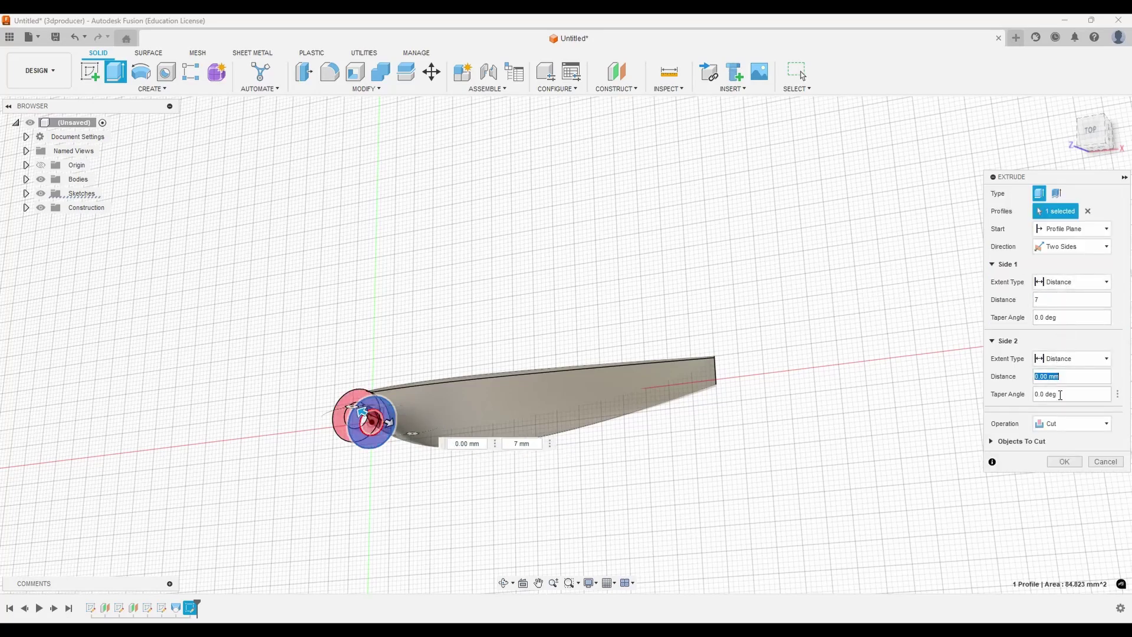
text(3)
click(1061, 425)
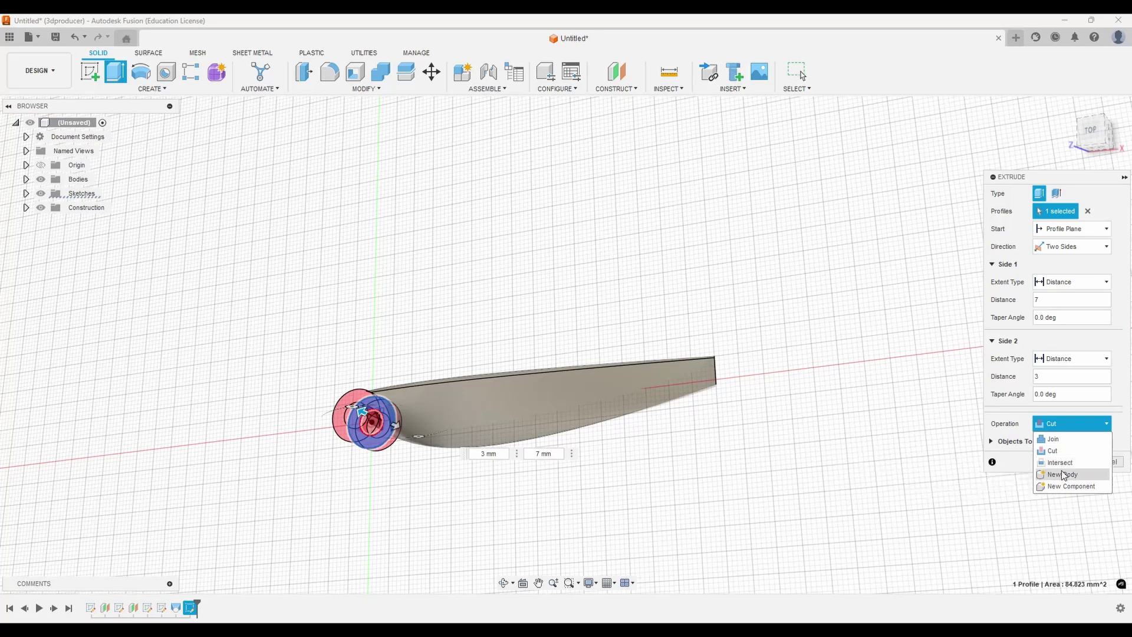
click(1064, 475)
click(1063, 444)
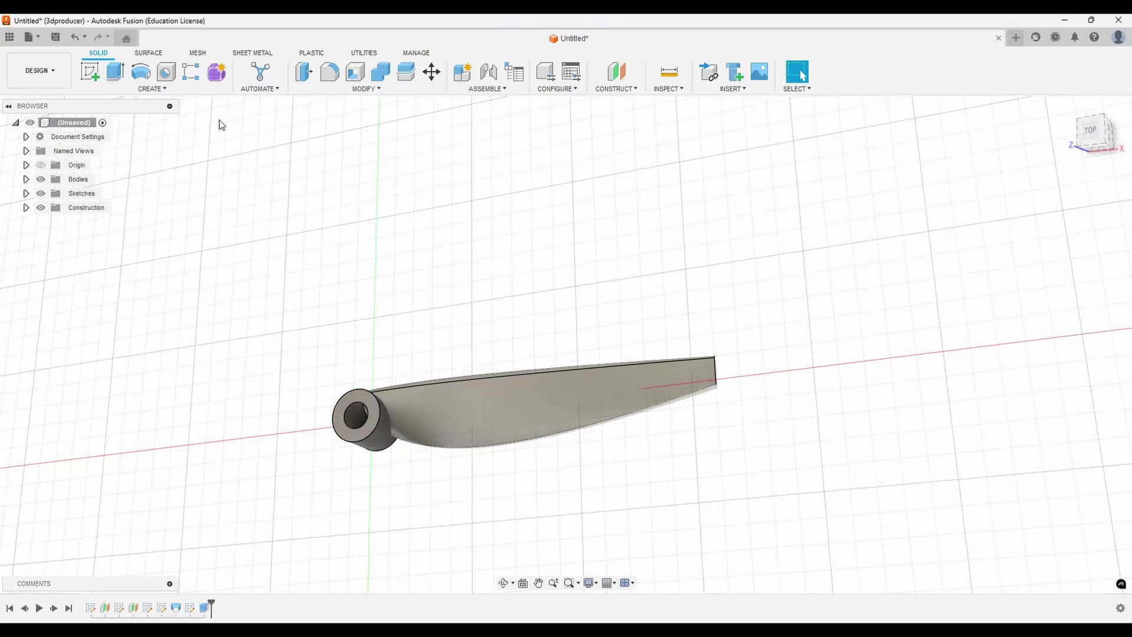
- Create a full circular pattern of the blade body around the hub's central axis with a quantity of 2
click(151, 88)
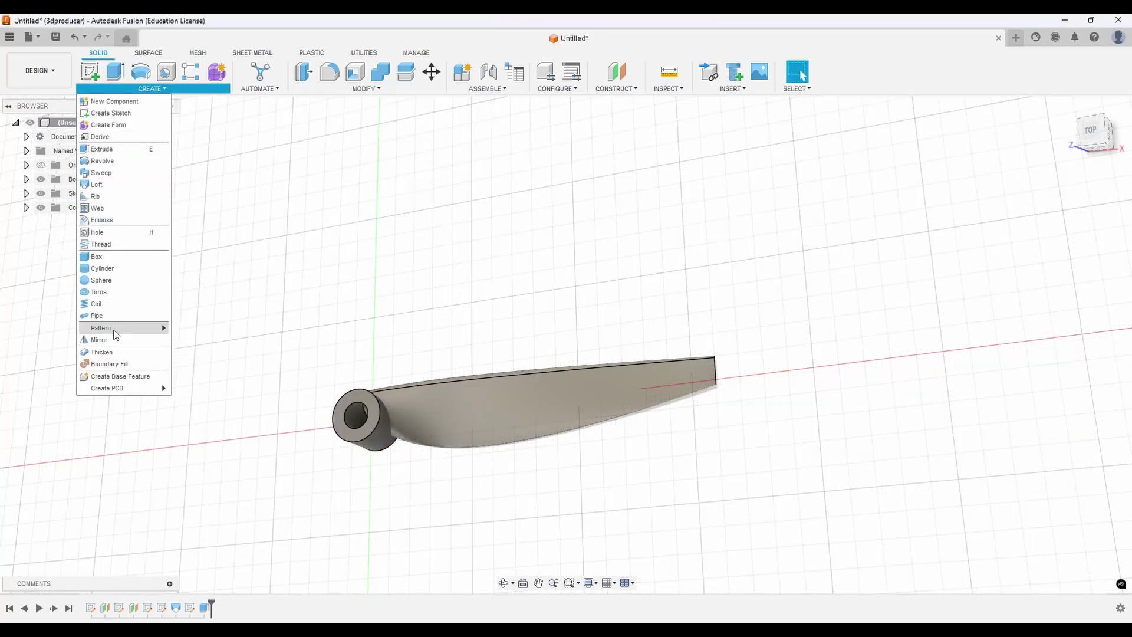
mouse_move(135, 330)
click(195, 341)
click(418, 409)
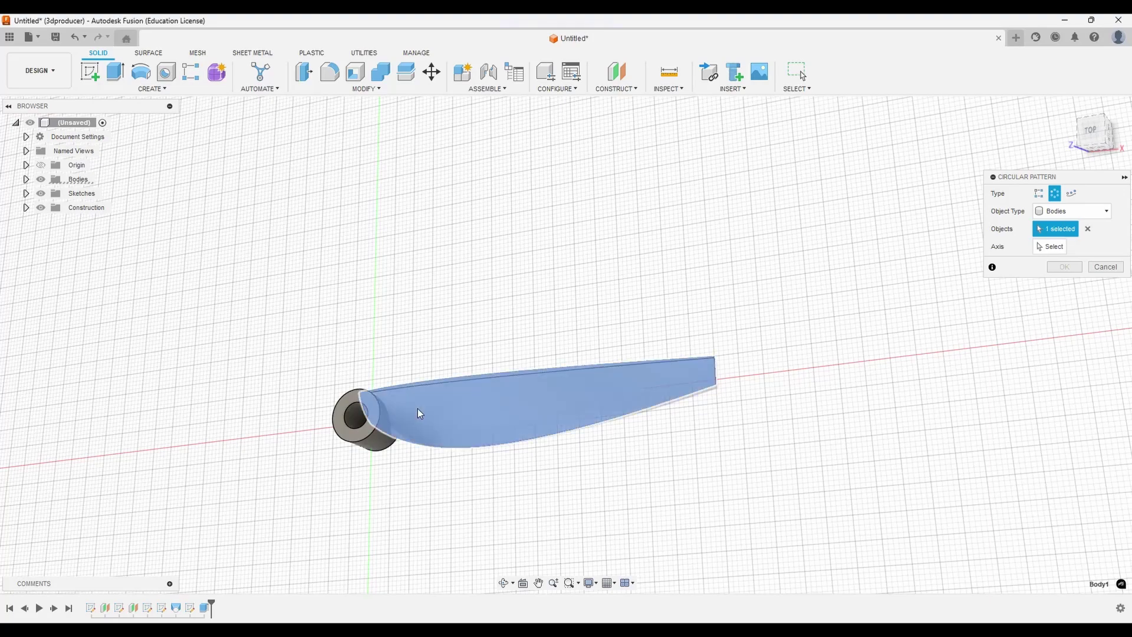
click(355, 425)
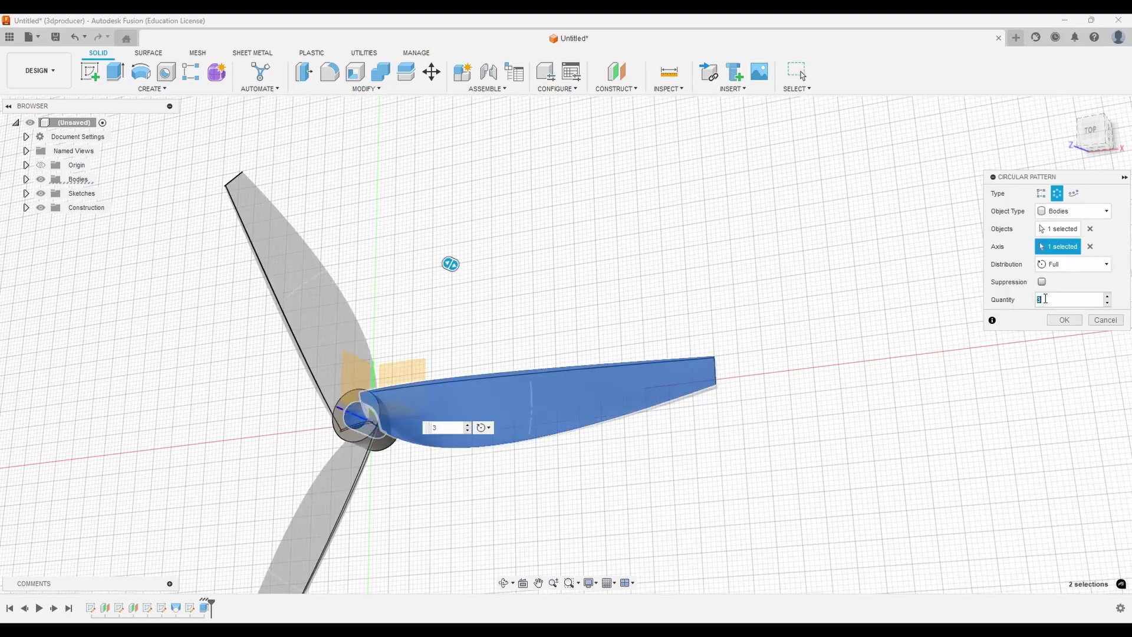
click(1064, 320)
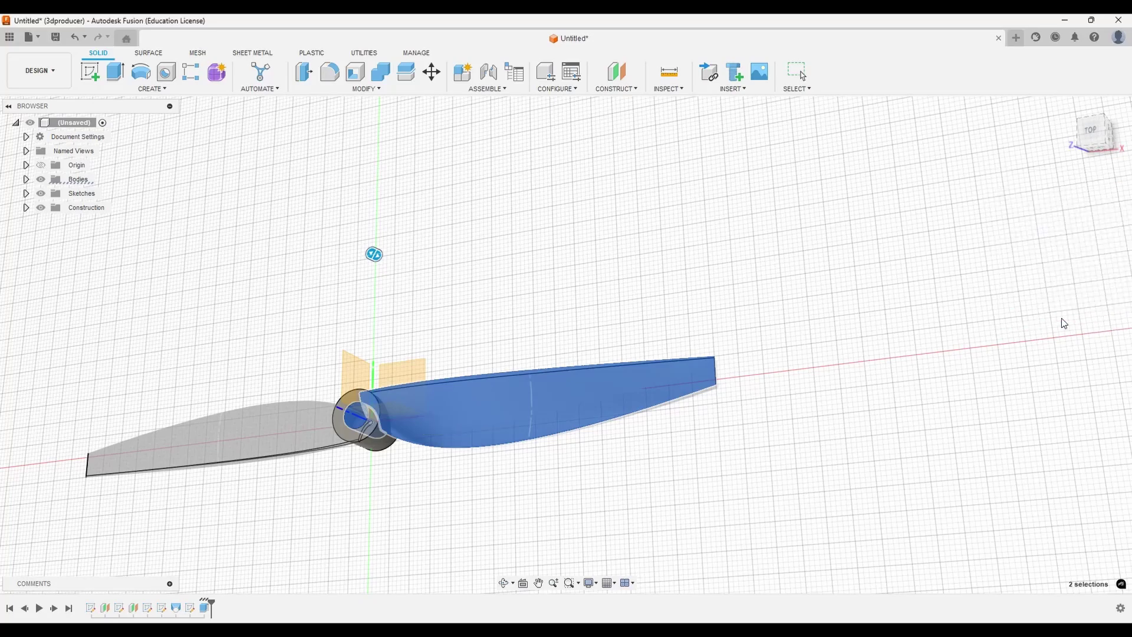
- Create a sketch on the hub's ring-shaped top face to provide a profile over the 6 mm bore
shift+middle_drag(531, 377, 318, 515)
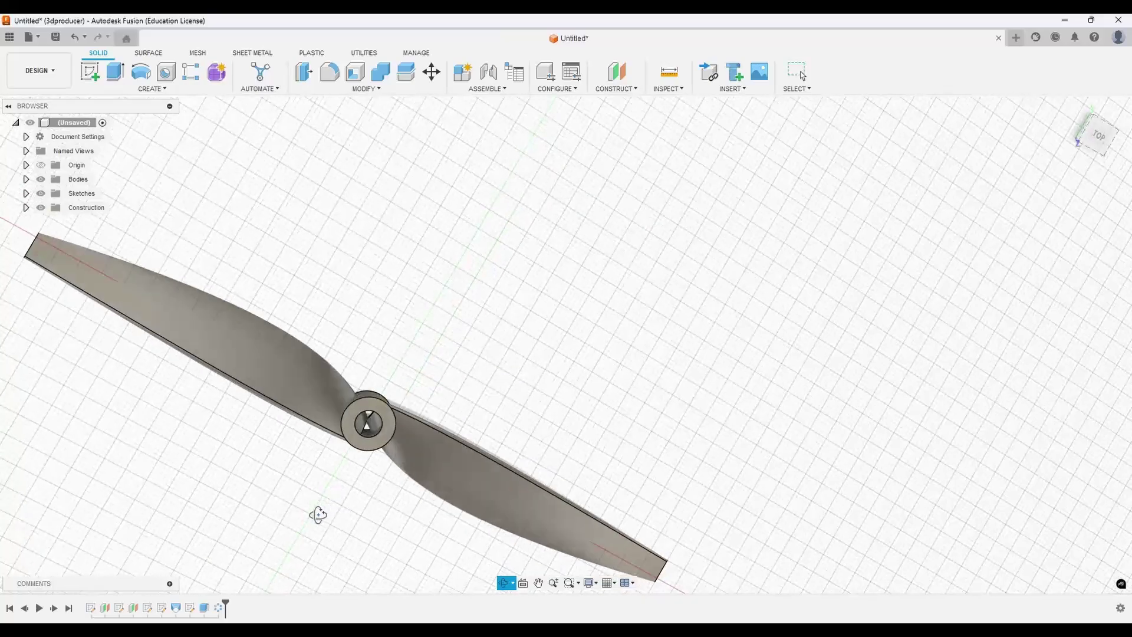
scroll(361, 417, up, 4)
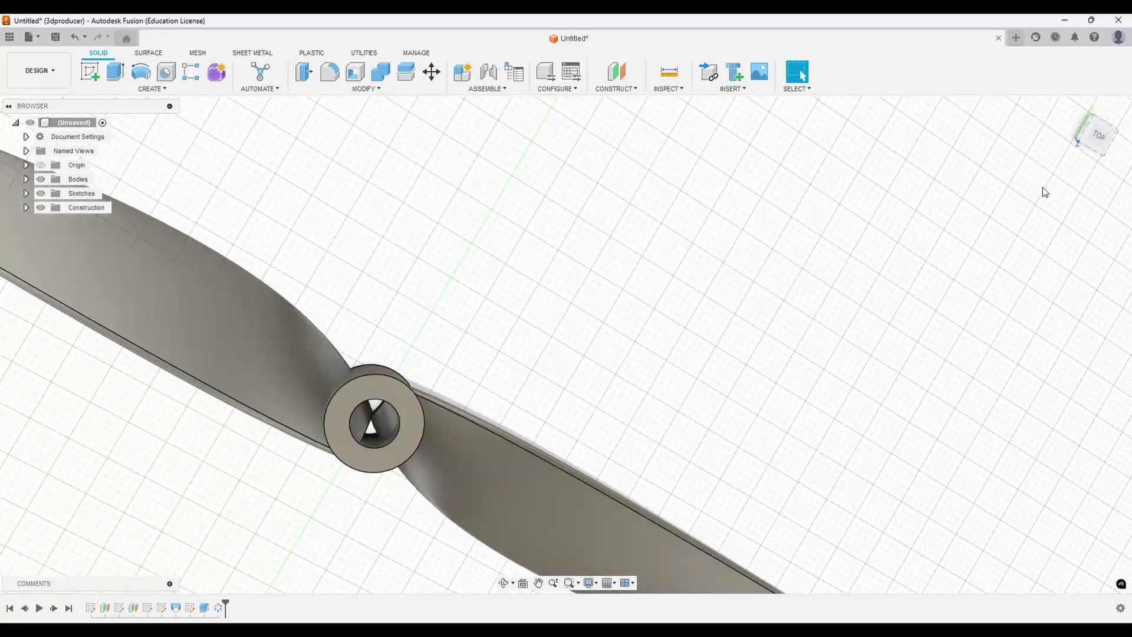
click(1100, 136)
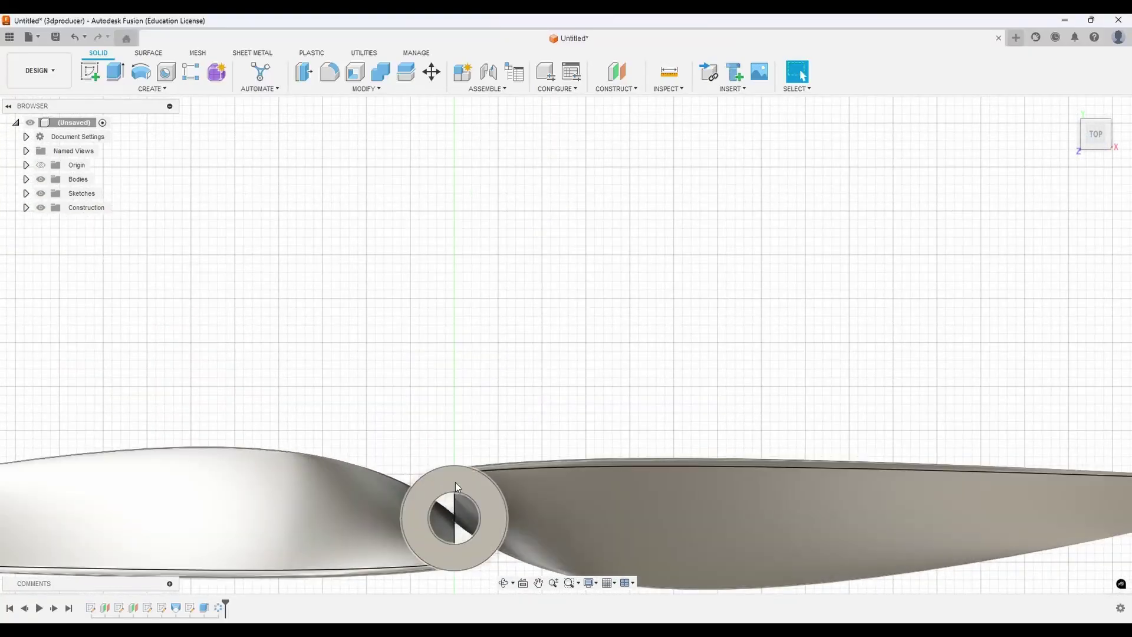
middle_drag(456, 435, 579, 295)
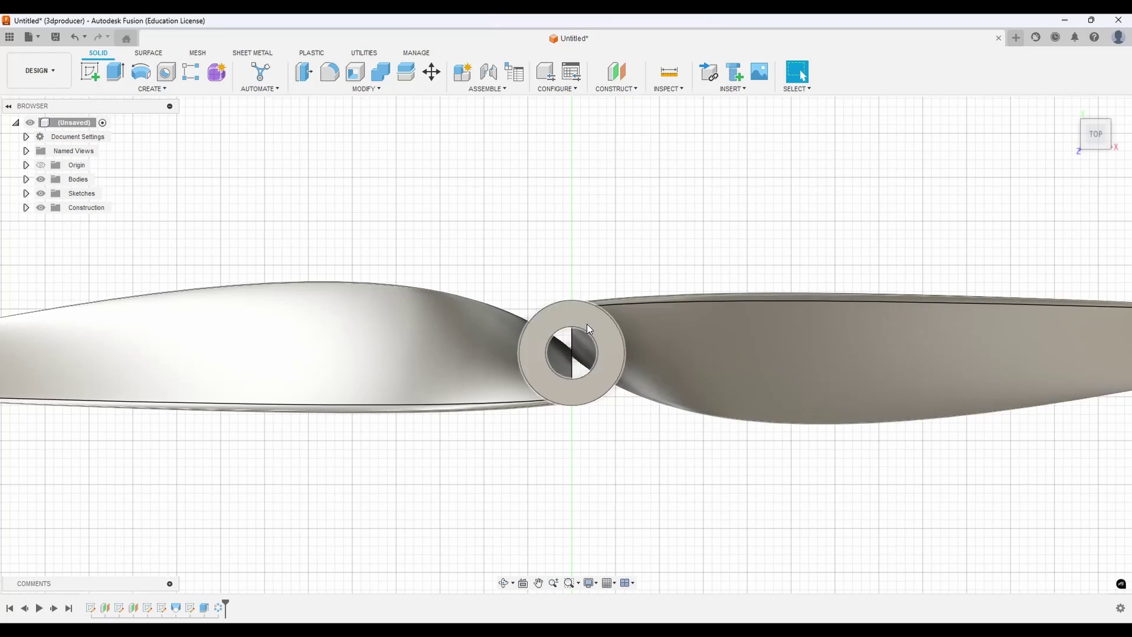
right_click(586, 324)
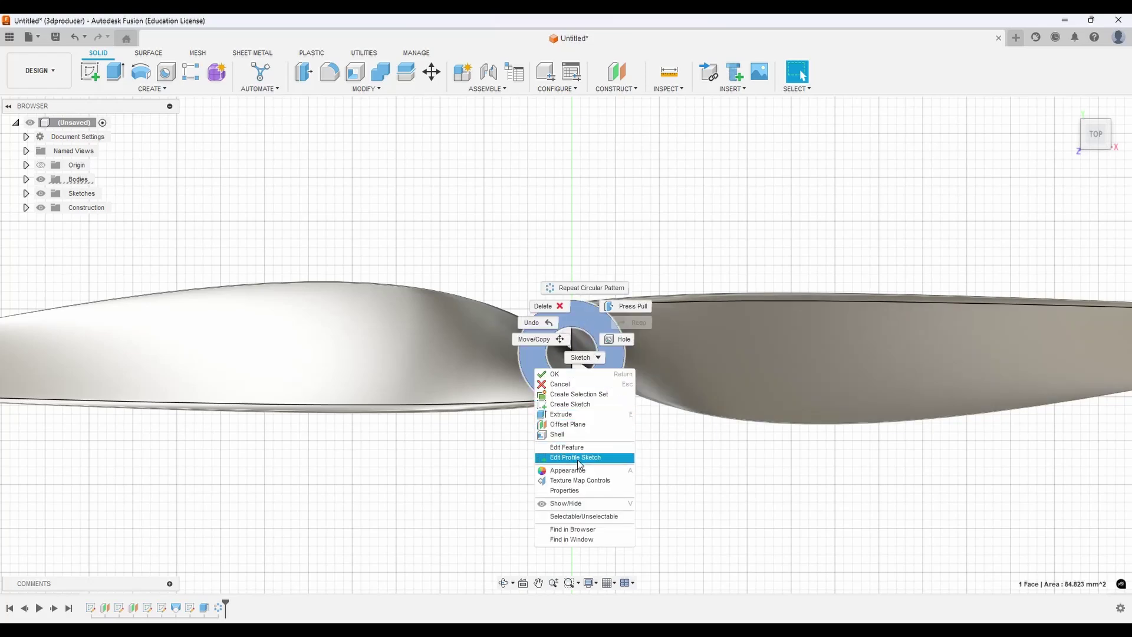
click(571, 405)
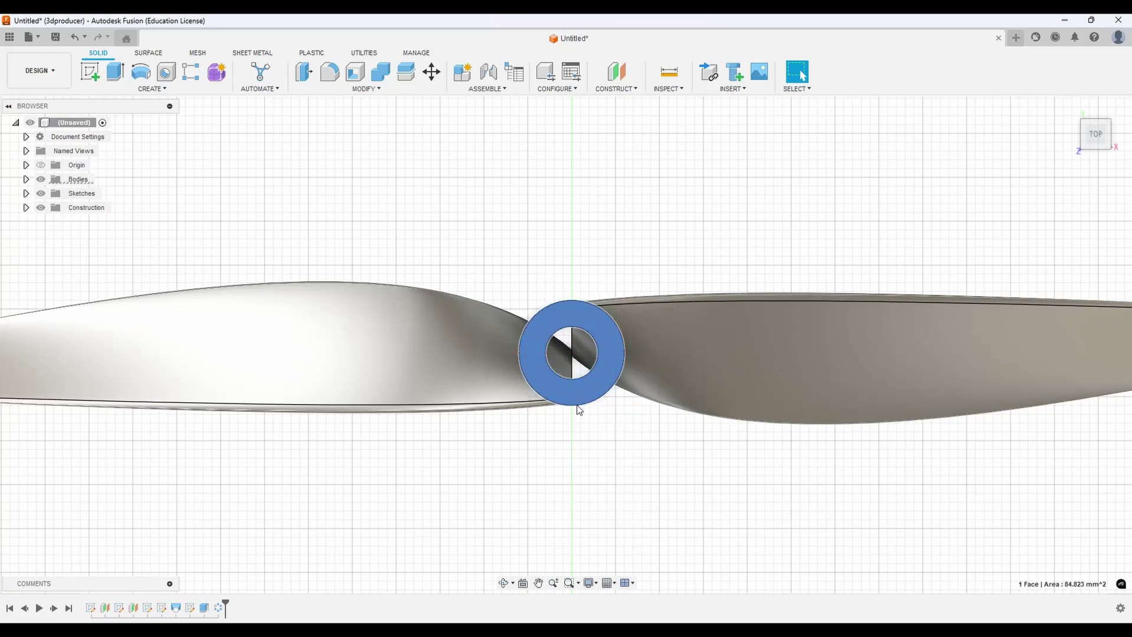
click(127, 75)
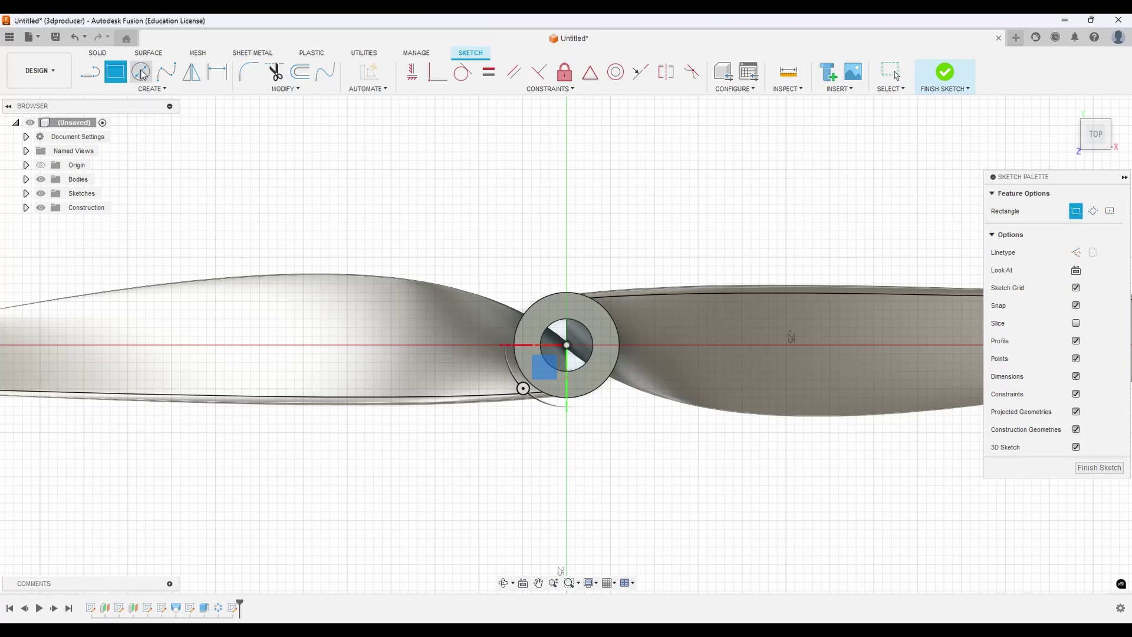
click(141, 72)
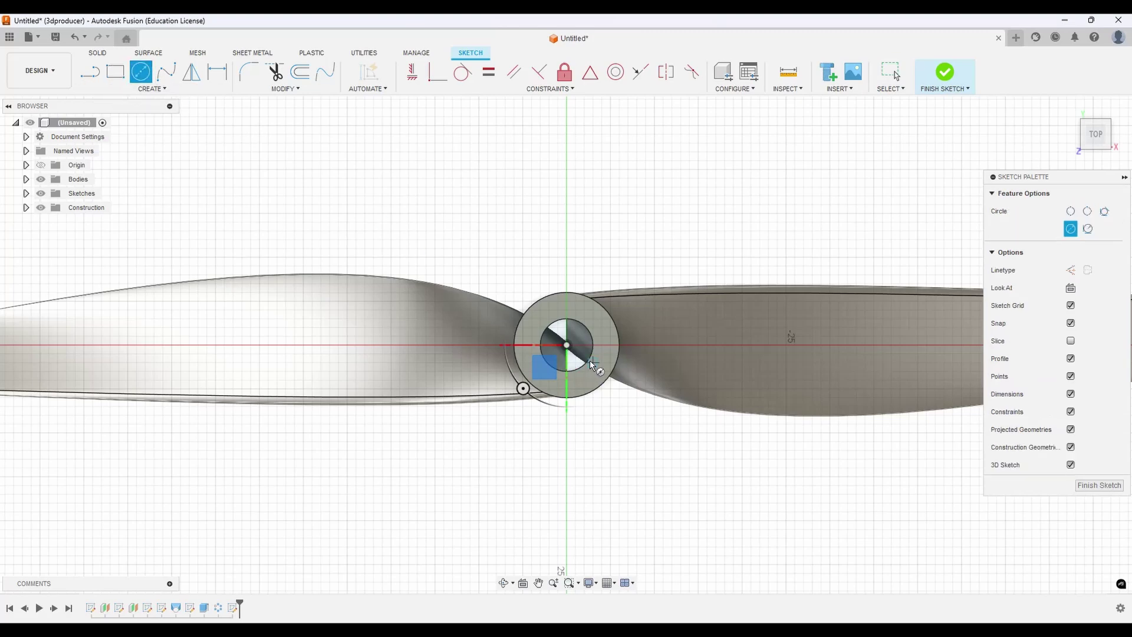
click(585, 327)
- Extrude the circular bore profile -22 mm as a cut through the hub to remove the blade material inside it
click(107, 54)
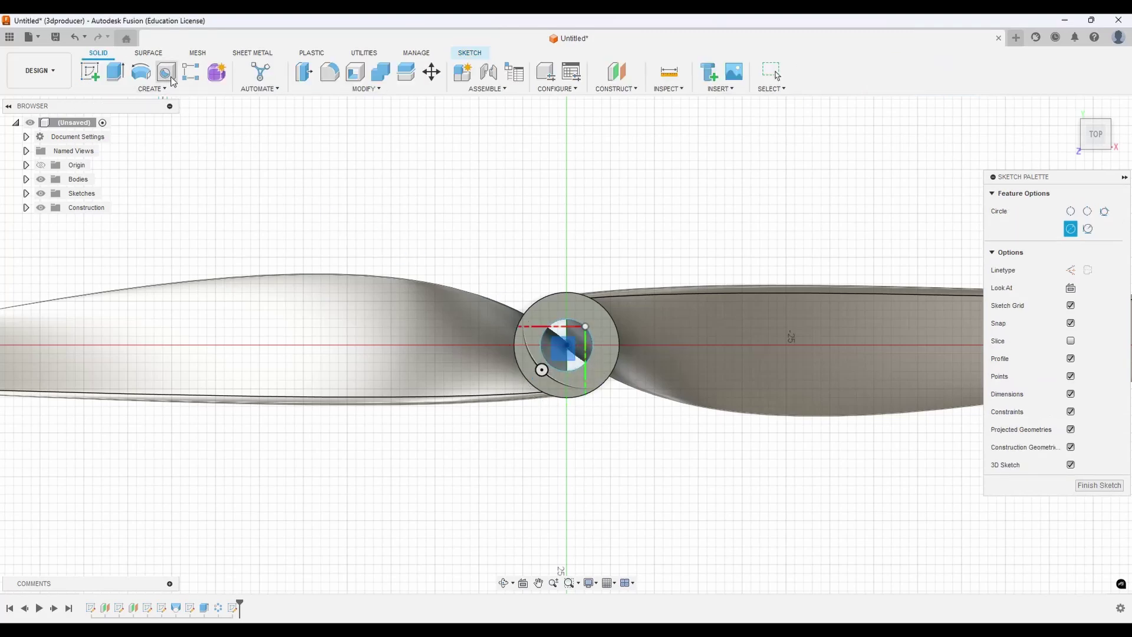
click(112, 73)
click(557, 339)
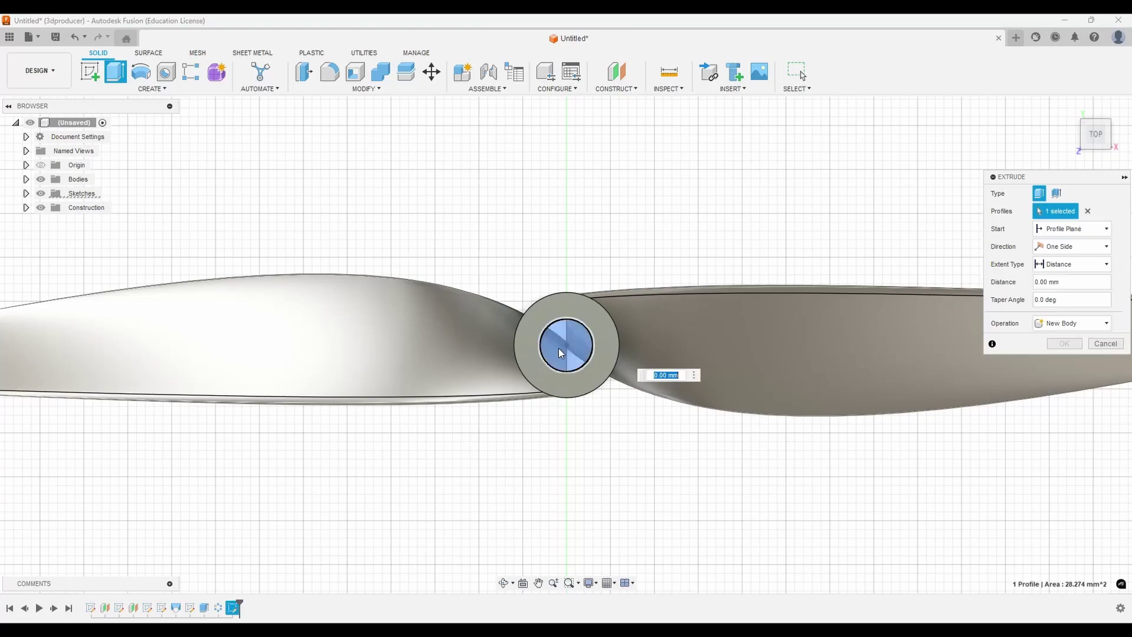
text(-22)
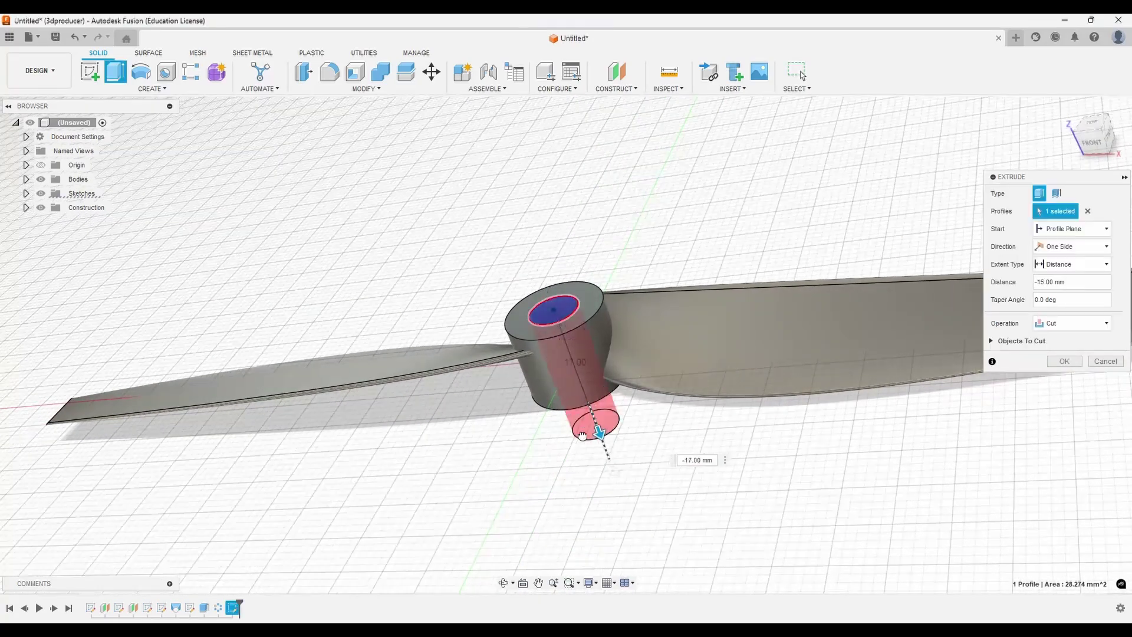
key(Return)
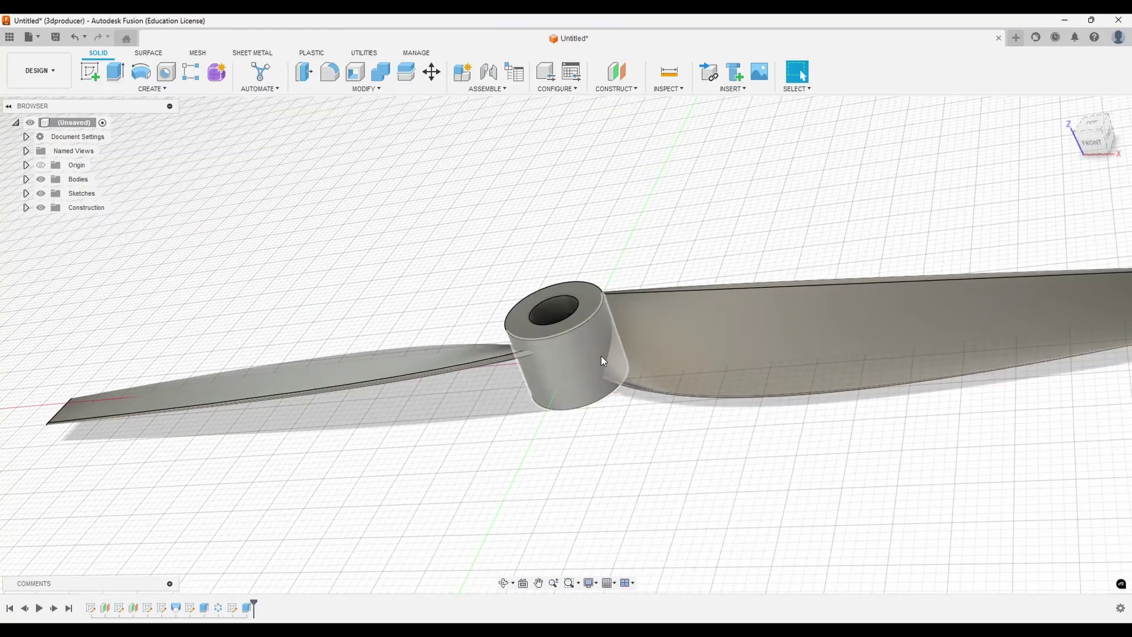
- Combine both blades and the hub into a single body with a Join operation, using one blade as the target
shift+middle_drag(600, 355, 626, 407)
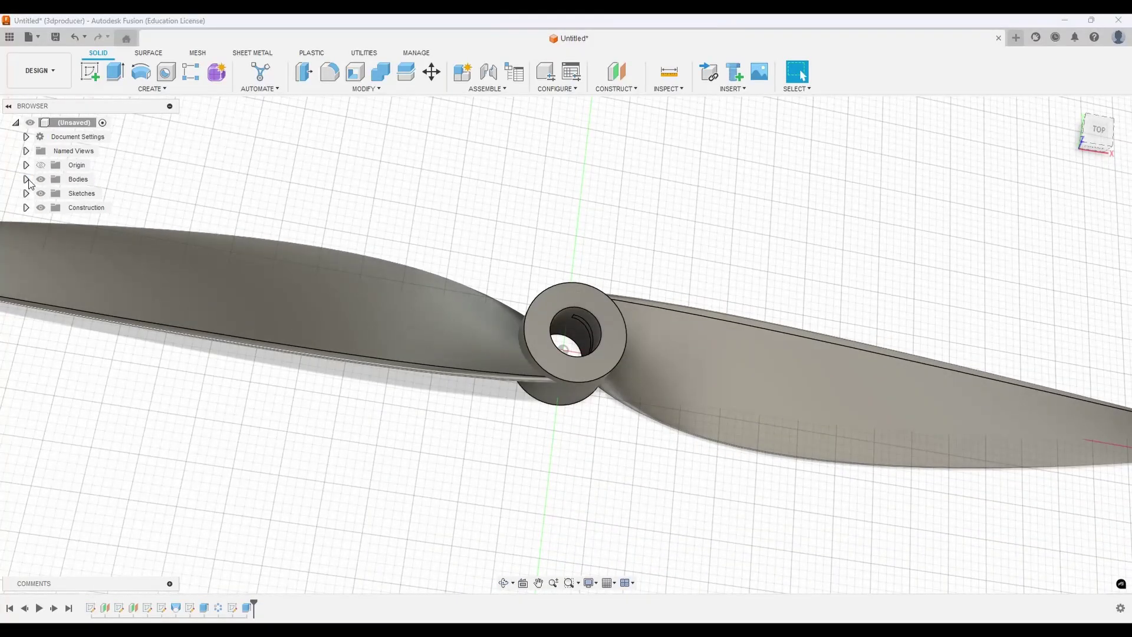
click(27, 179)
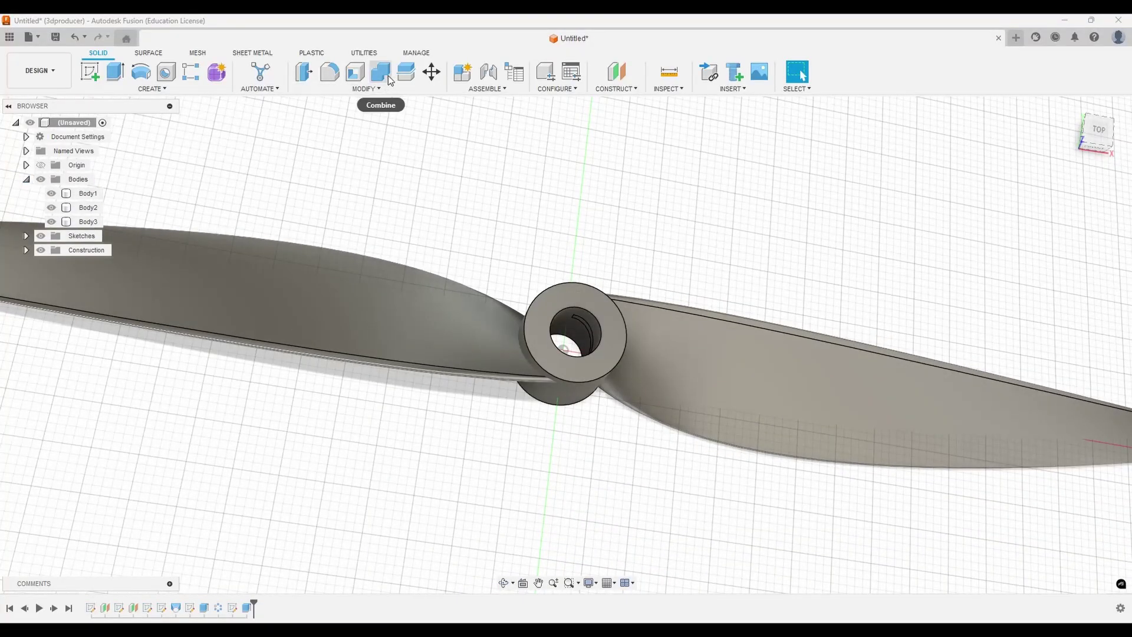
click(381, 72)
click(693, 367)
click(605, 317)
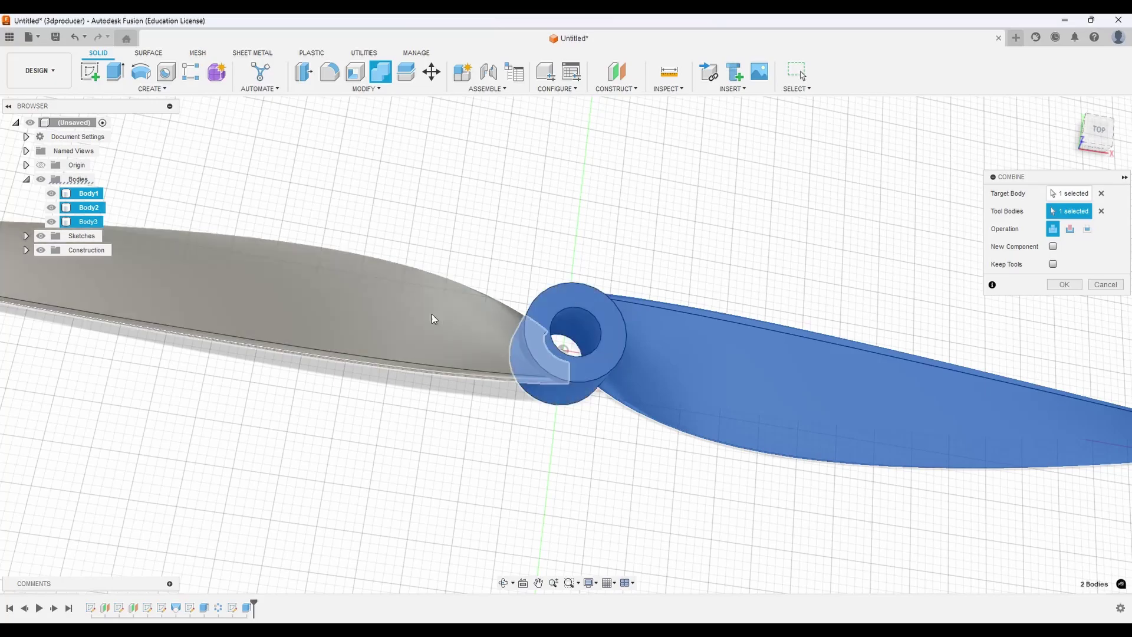
click(434, 319)
click(1063, 285)
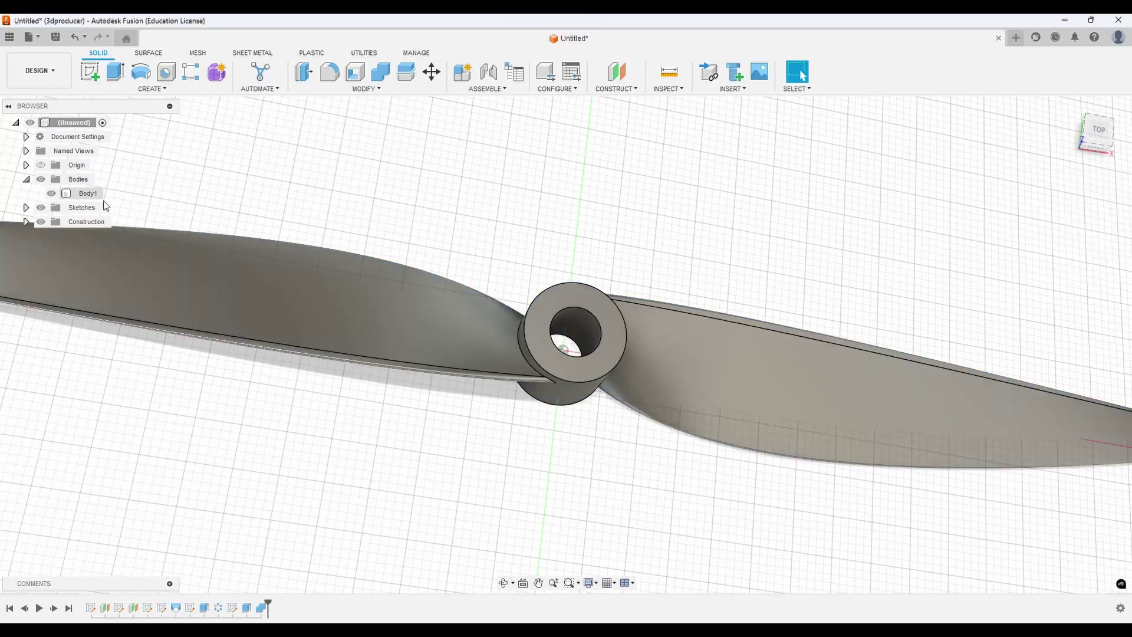
- Examine the joined two-blade propeller from several isometric angles, checking the hub and where the blades meet it
drag(555, 363, 684, 378)
key(Escape)
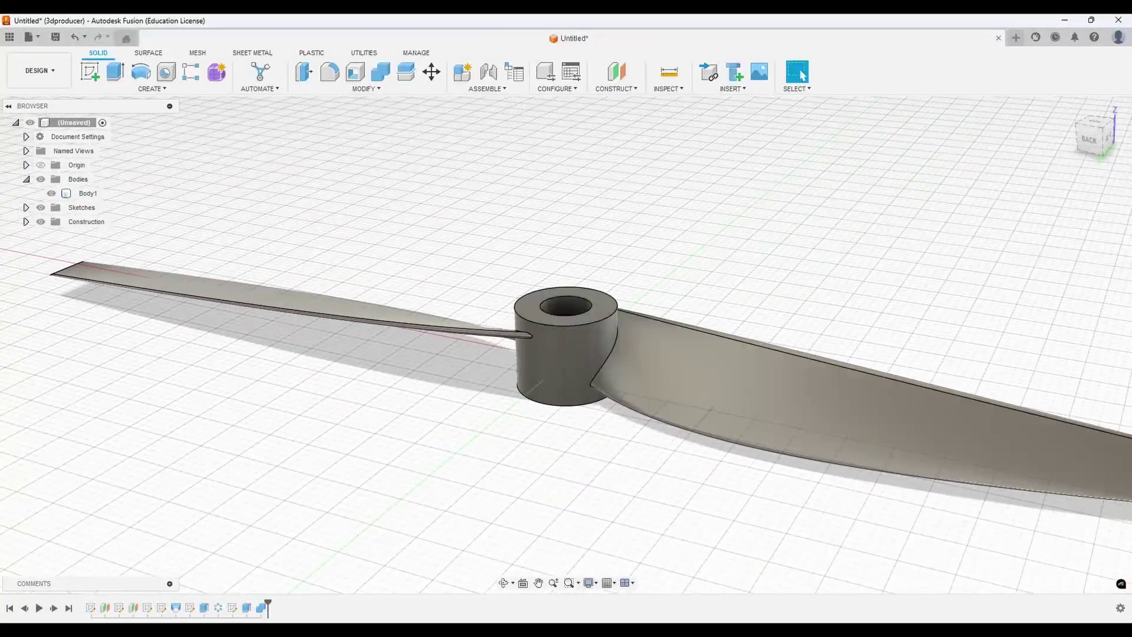
click(1103, 133)
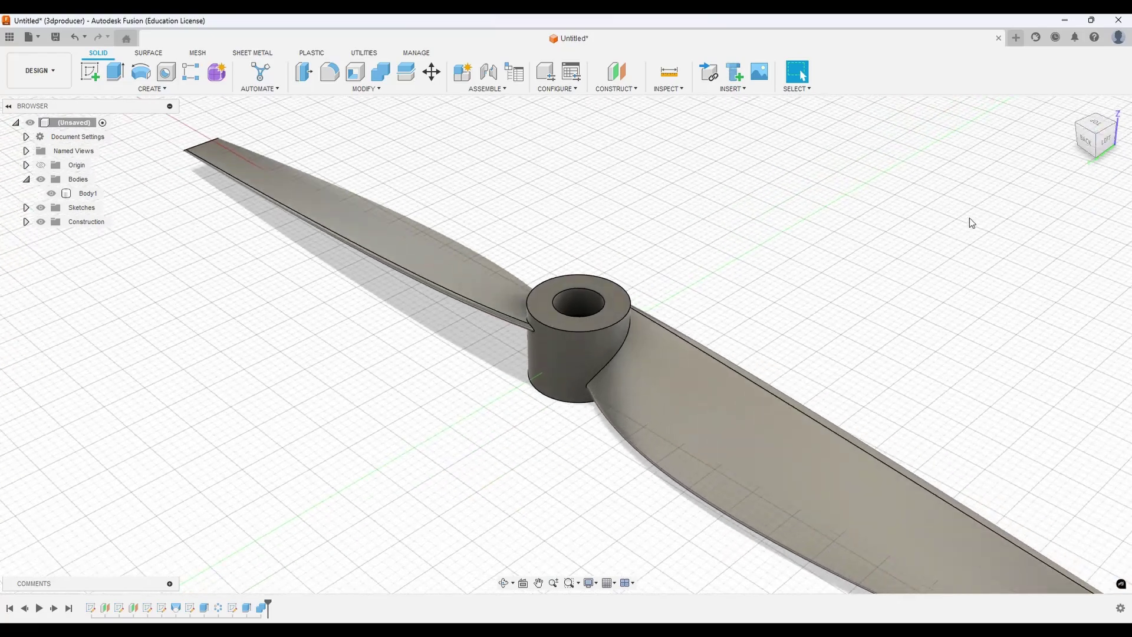
scroll(782, 271, down, 4)
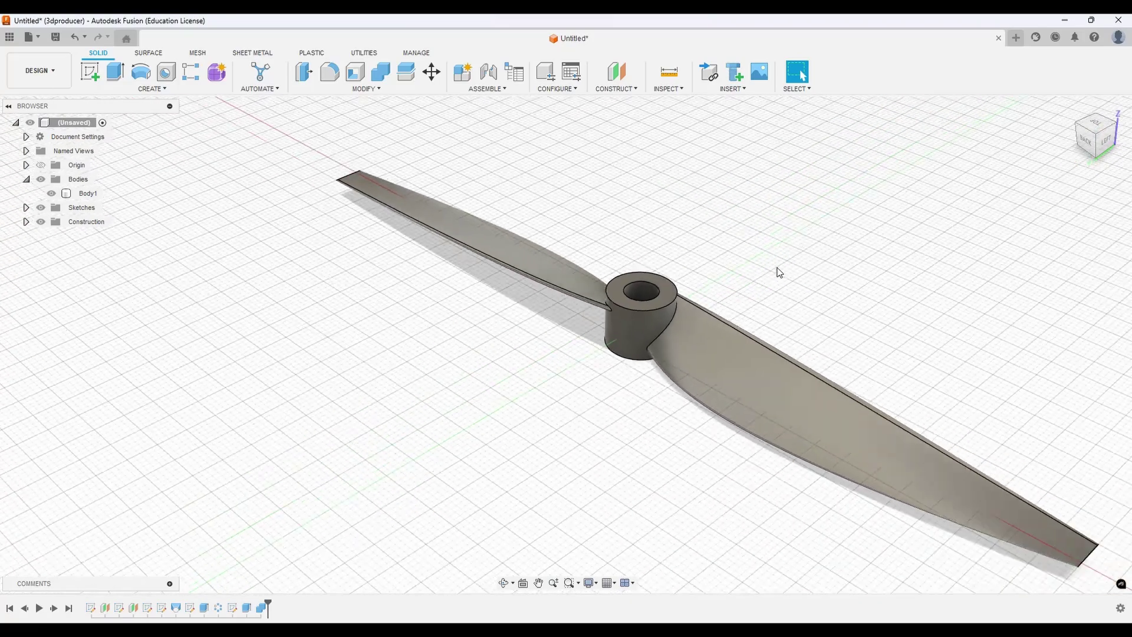
click(1074, 127)
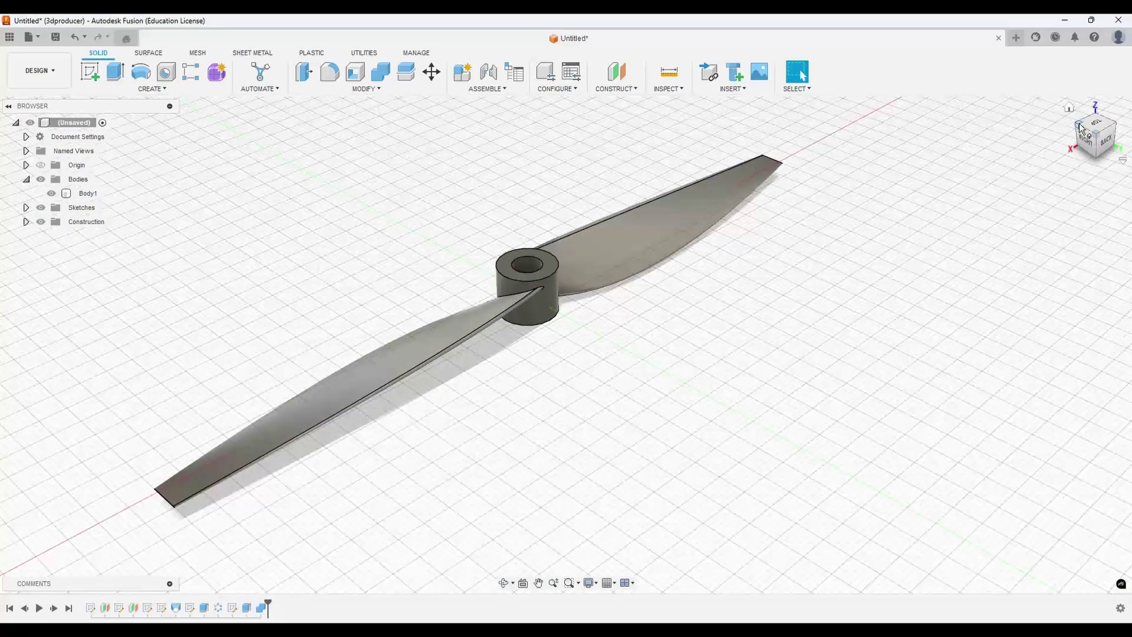
click(1081, 129)
click(1082, 130)
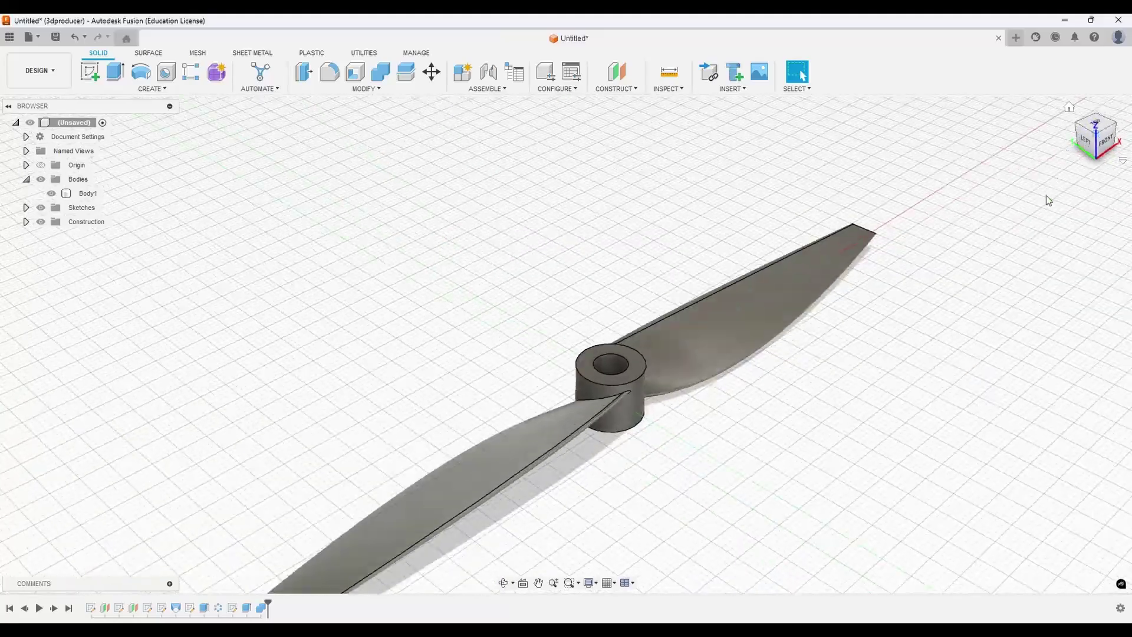